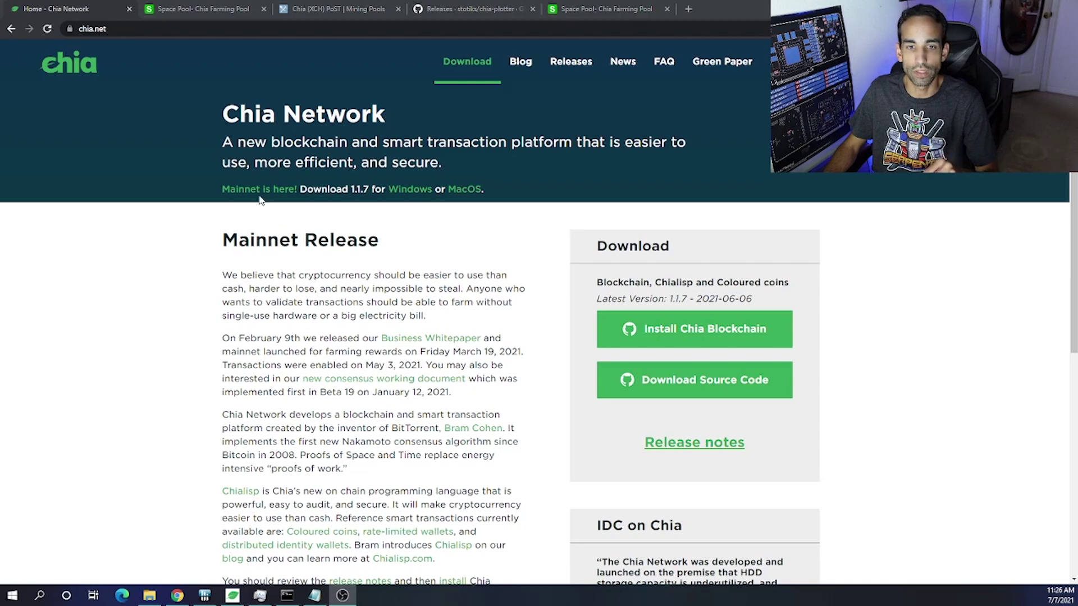
# Step: Switch from the Chia Network home page to the Space Pool site's tab
pyautogui.click(187, 9)
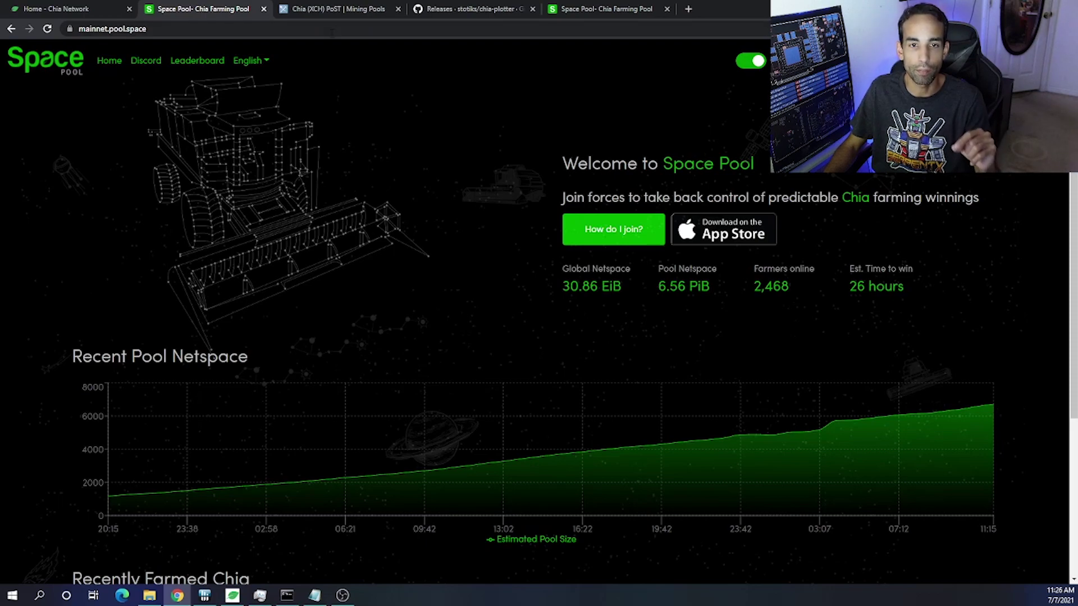
# Step: View the Chia pool rankings on MiningPoolStats, then bring up the Chia wallet's pool overview
pyautogui.click(336, 10)
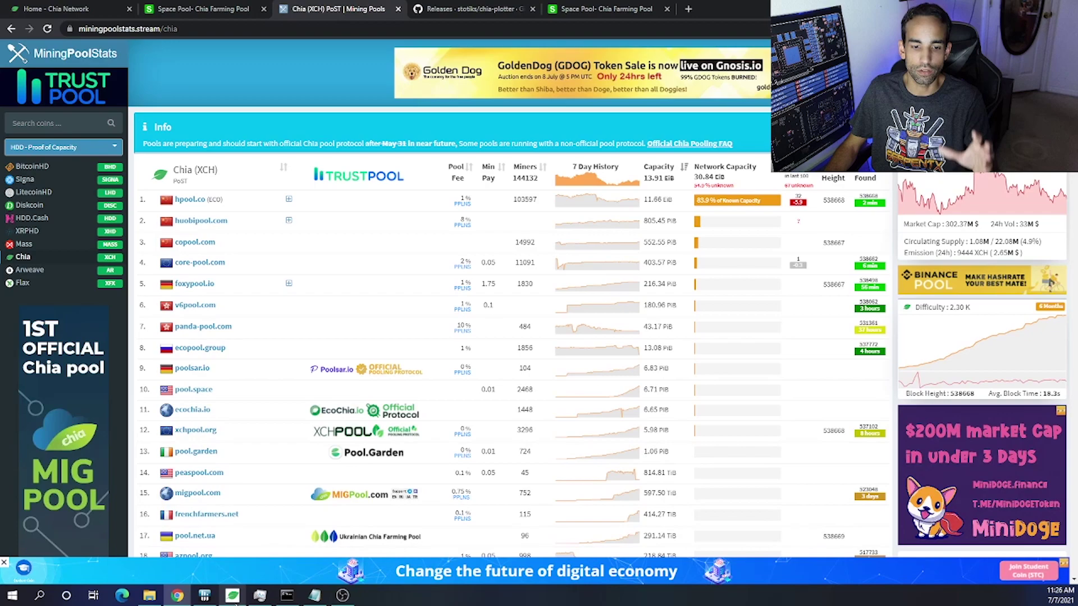
pyautogui.click(233, 596)
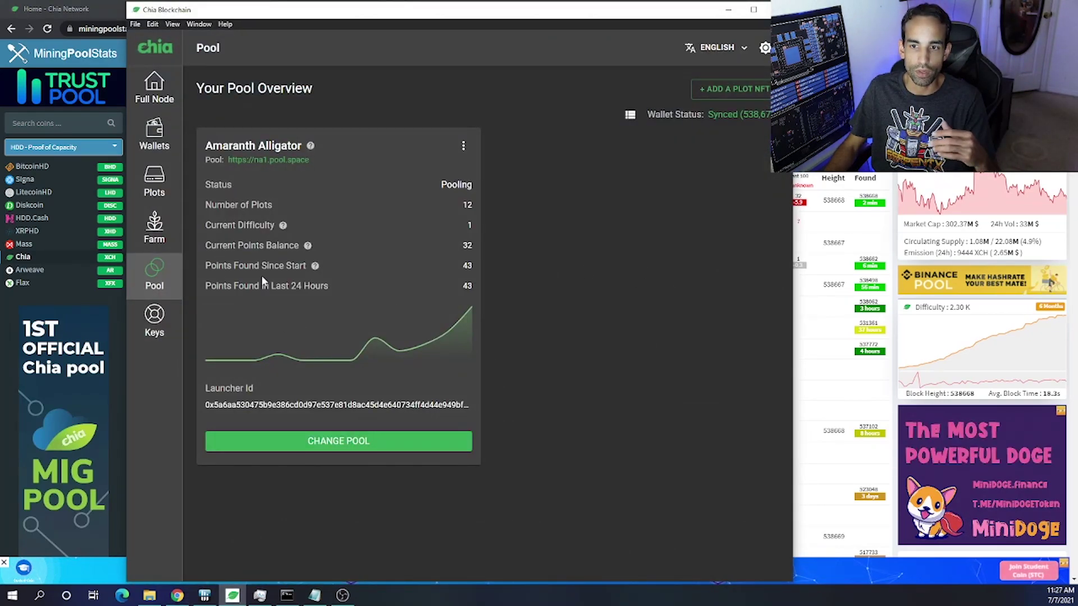
pyautogui.click(736, 89)
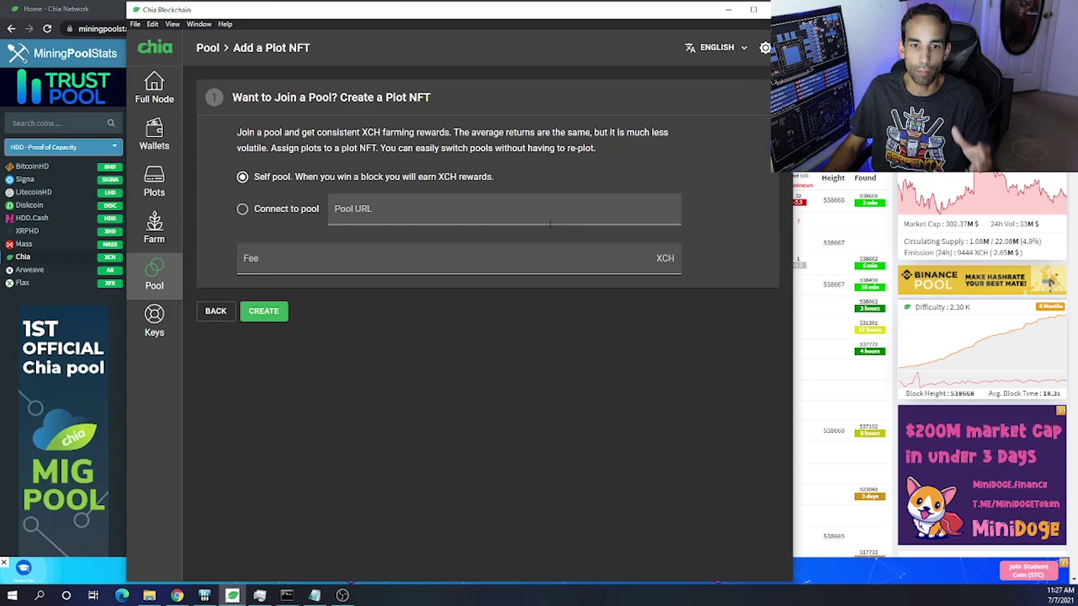
pyautogui.click(423, 217)
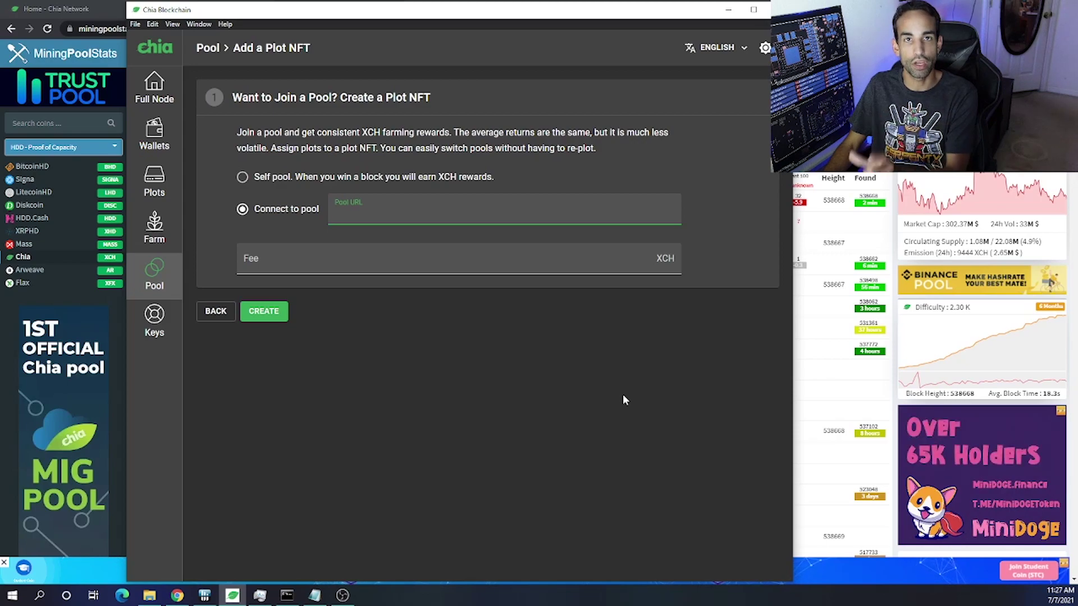
pyautogui.click(240, 177)
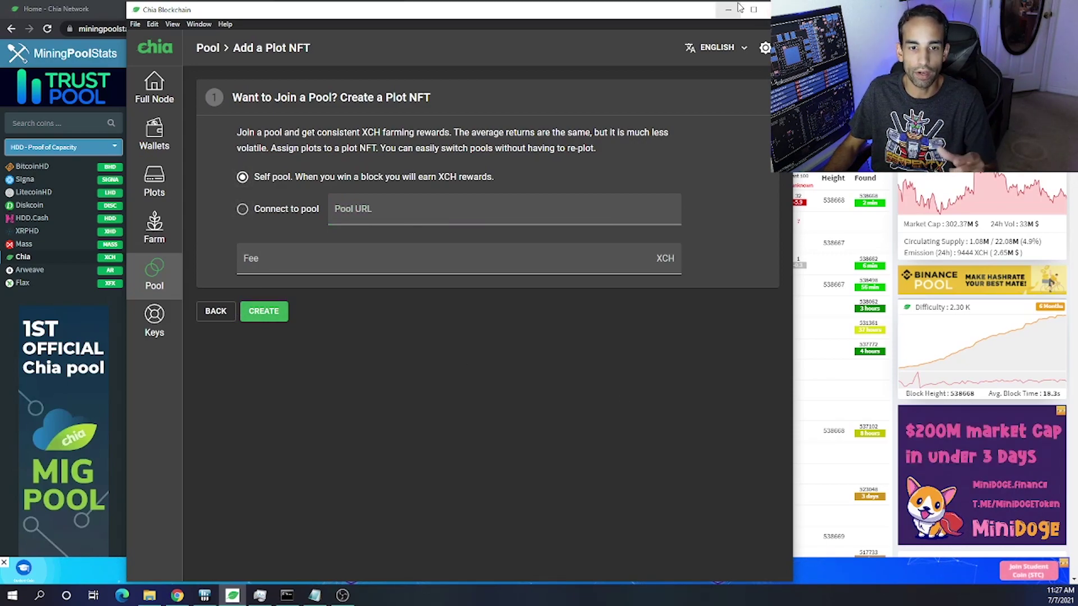
pyautogui.click(154, 275)
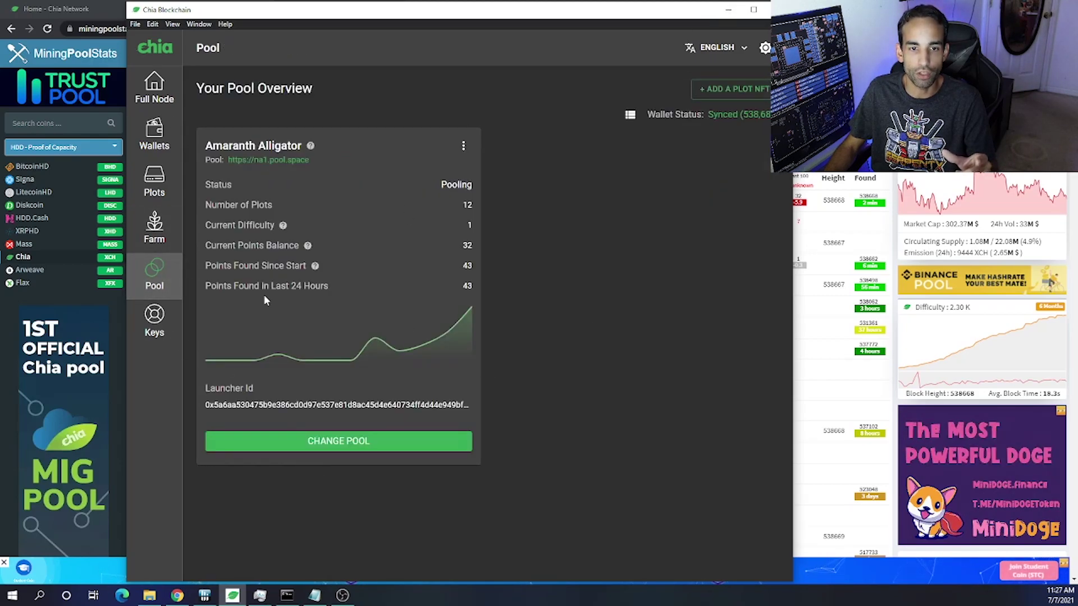
# Step: On the chia-plotter releases page, highlight the -c, --contract Pool Contract Address parameter
pyautogui.click(728, 9)
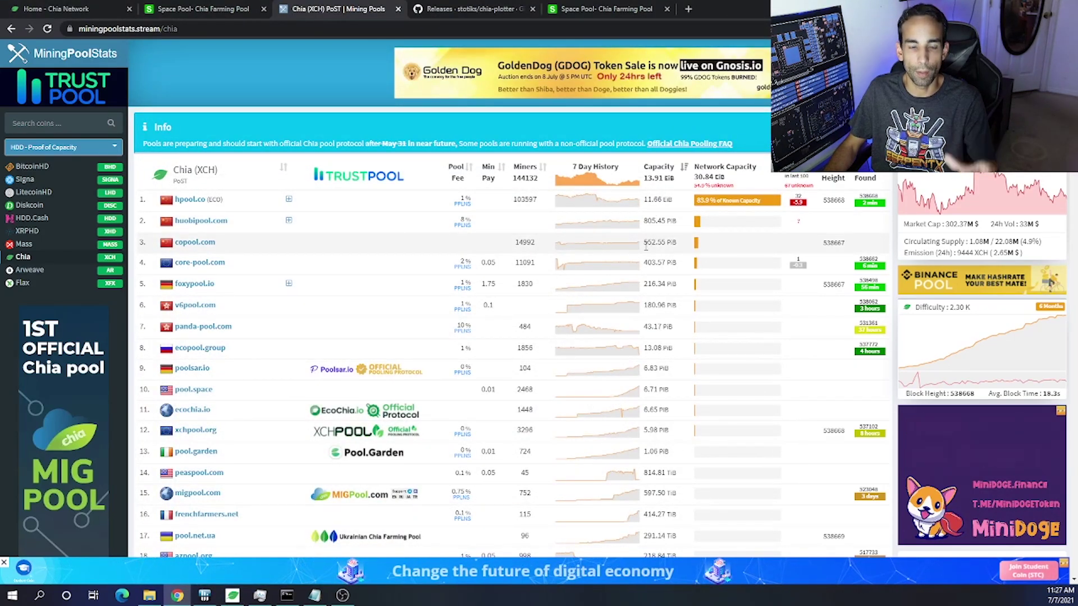
pyautogui.click(475, 8)
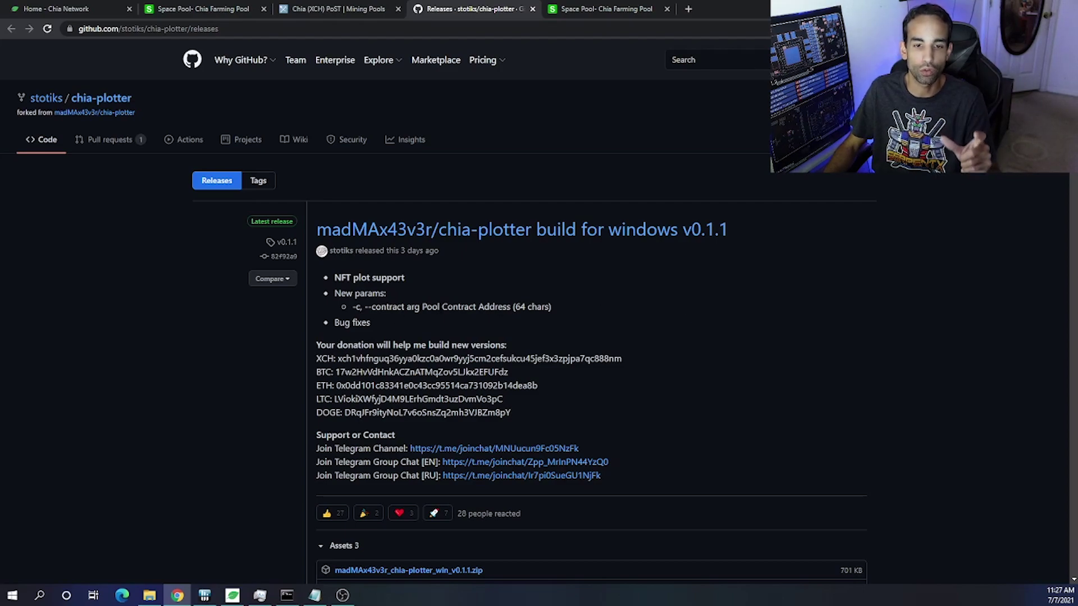
pyautogui.moveTo(351, 308); pyautogui.dragTo(511, 308)
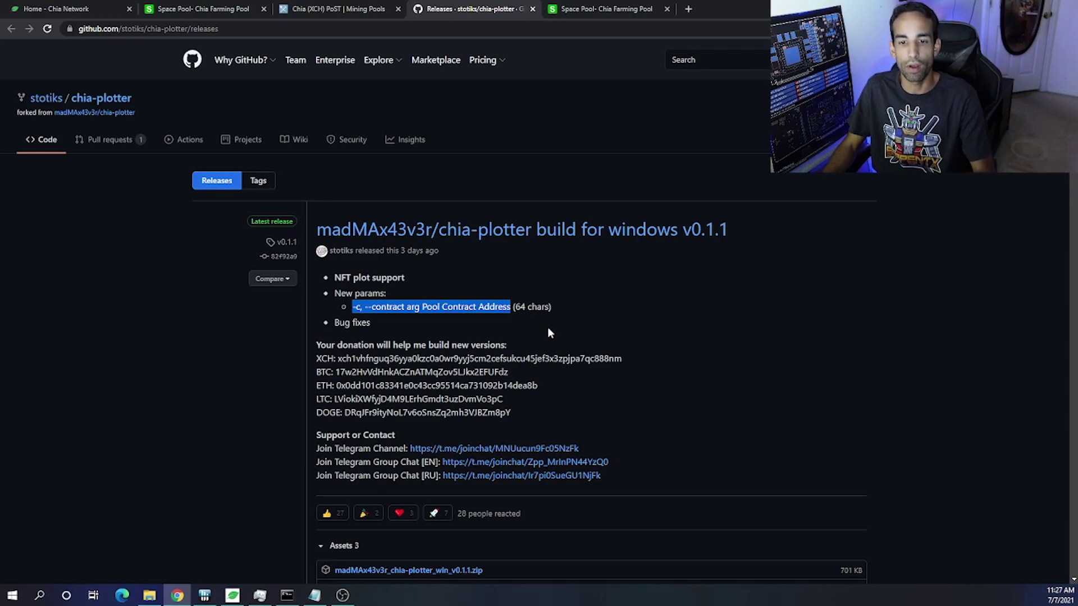
pyautogui.scroll(-3, 522, 443)
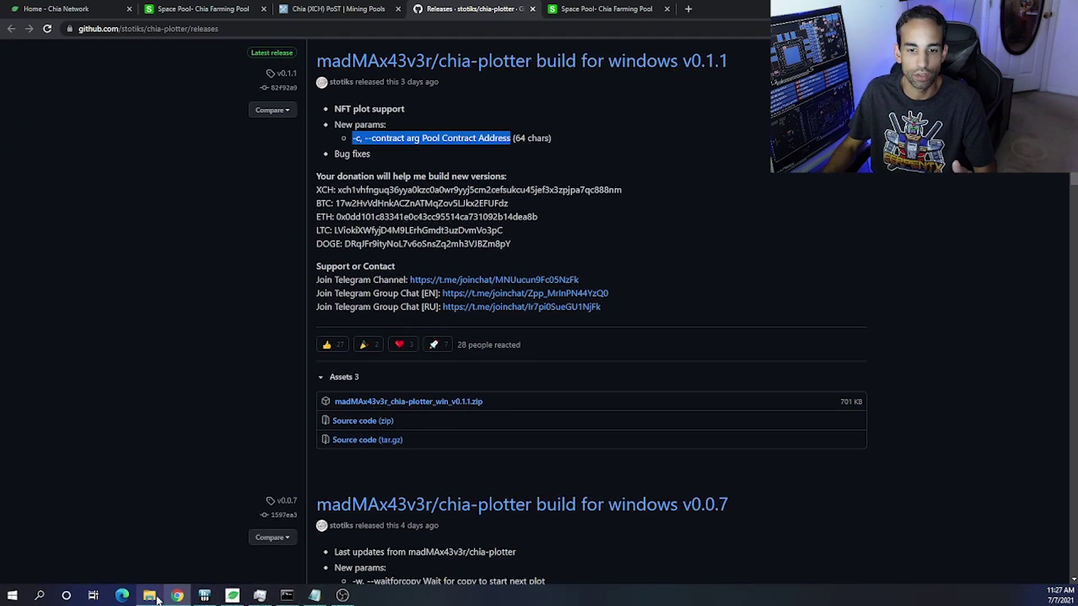
pyautogui.moveTo(158, 599)
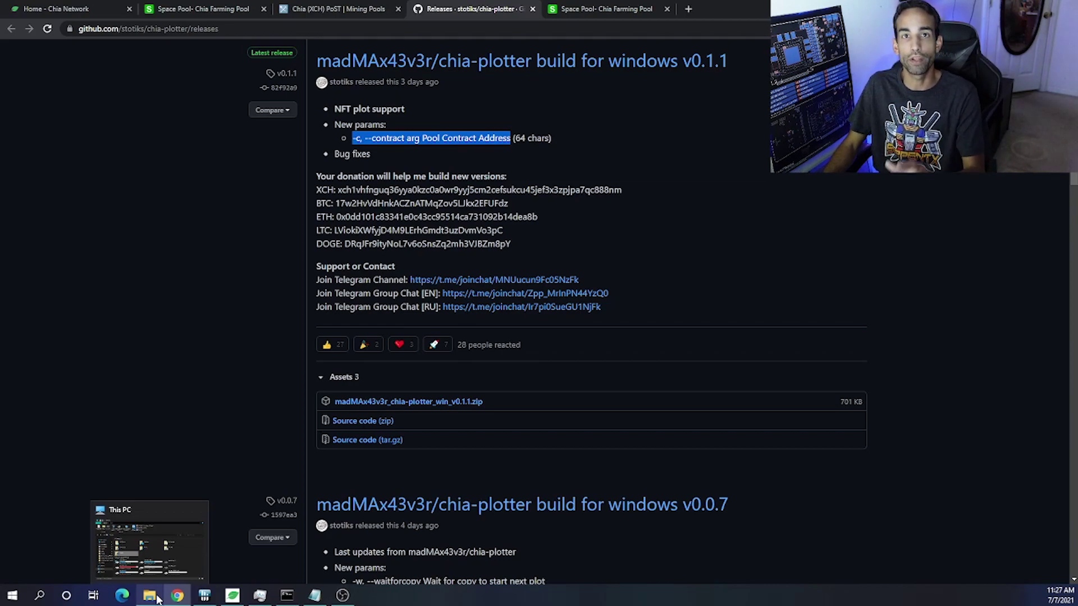
# Step: In File Explorer, show hidden items and open the user's AppData folder
pyautogui.click(197, 544)
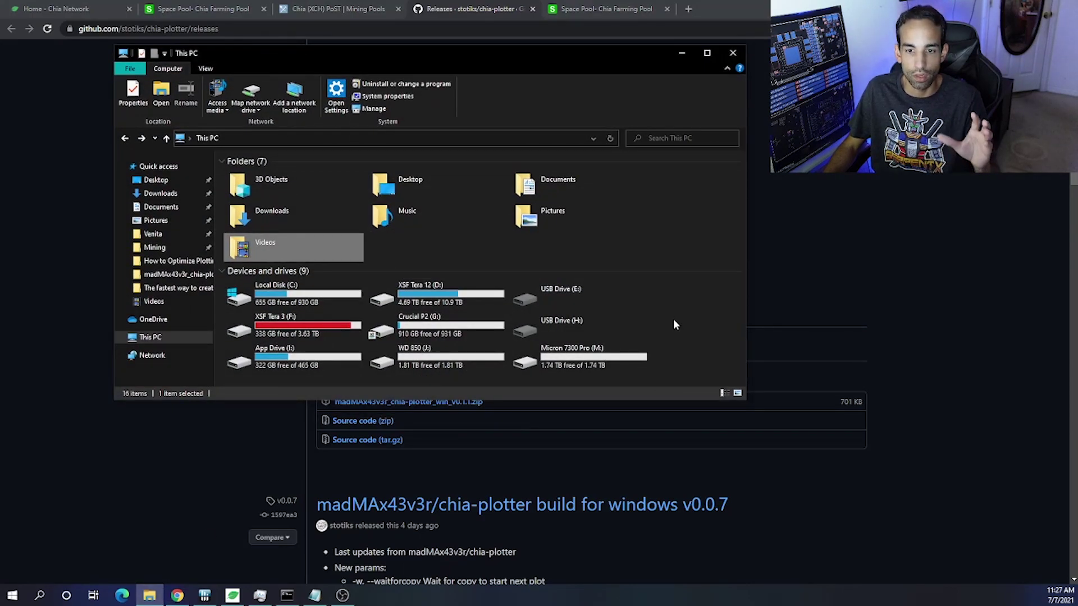
pyautogui.doubleClick(325, 301)
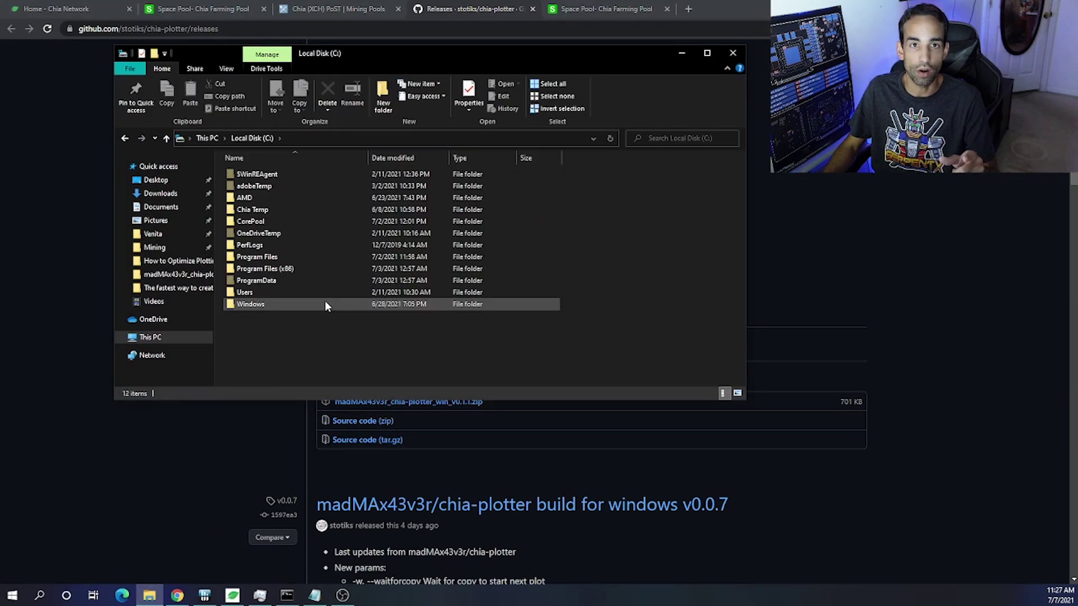
pyautogui.doubleClick(299, 291)
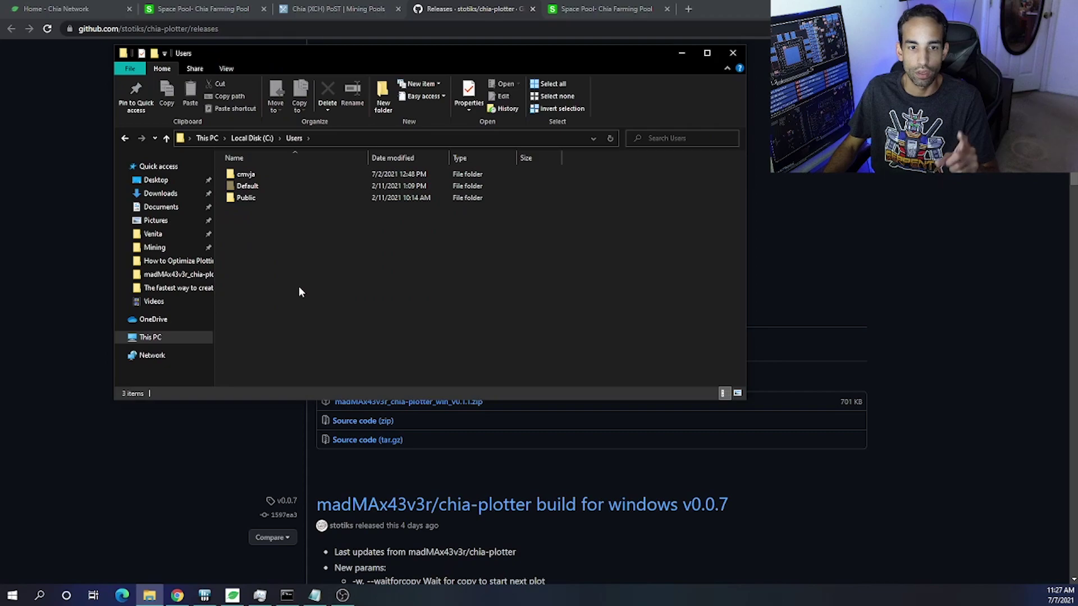
pyautogui.click(282, 178)
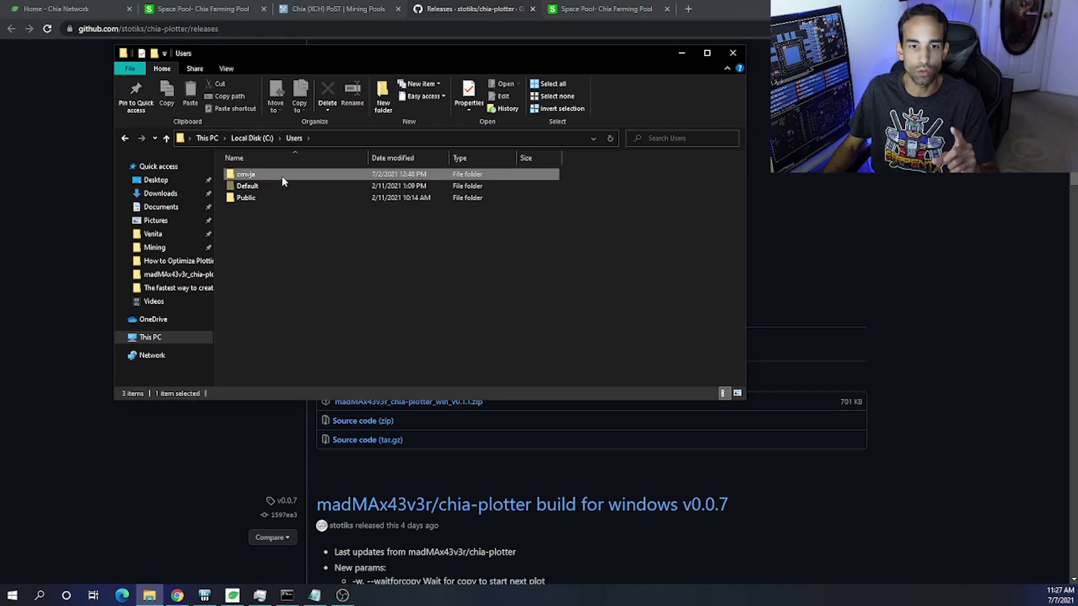
pyautogui.doubleClick(281, 177)
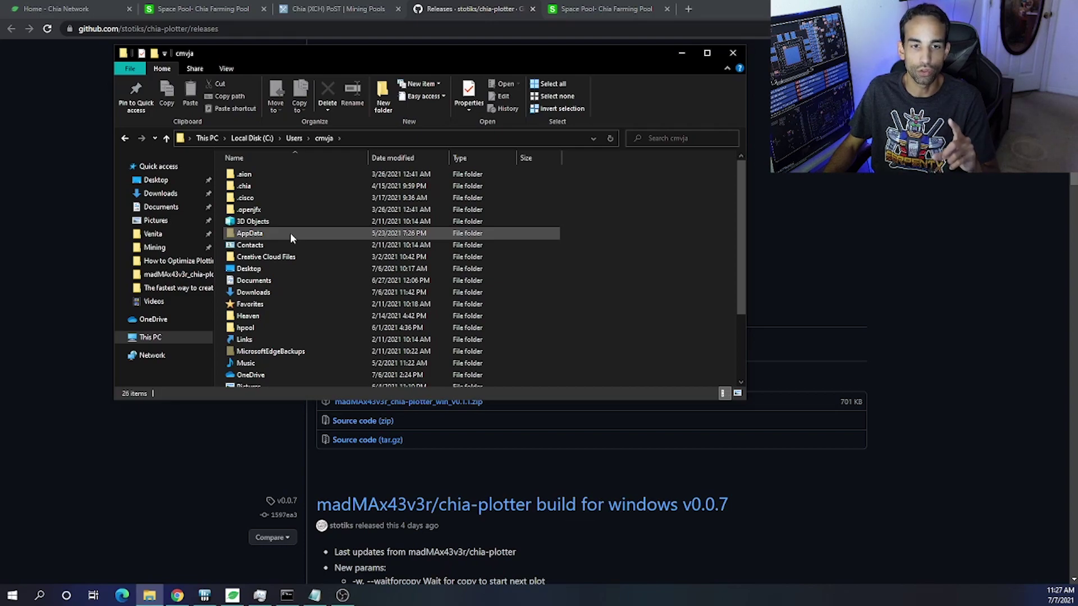
pyautogui.click(226, 68)
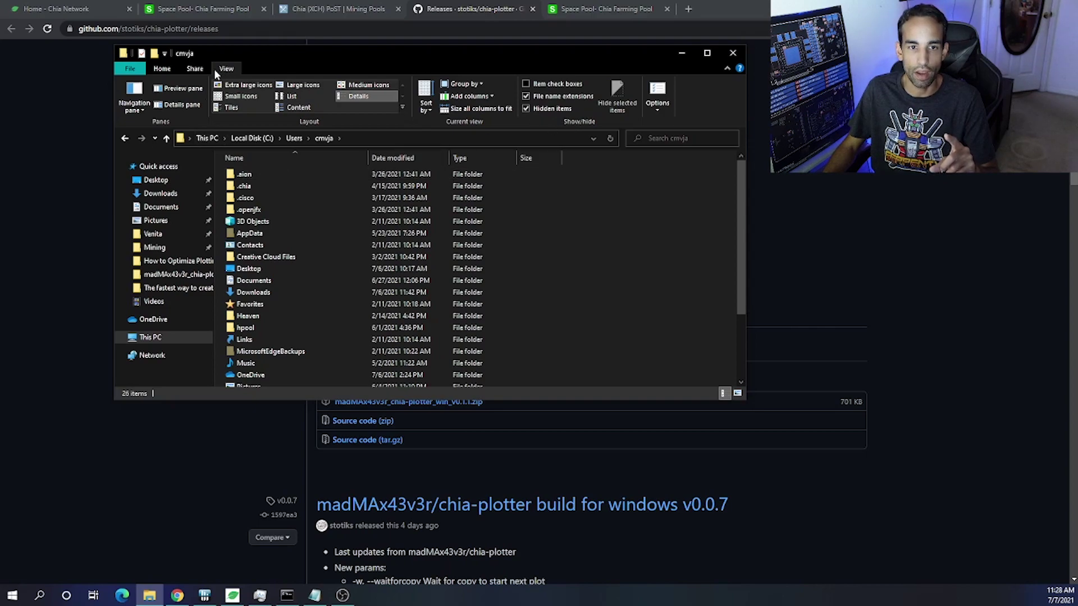
pyautogui.doubleClick(351, 233)
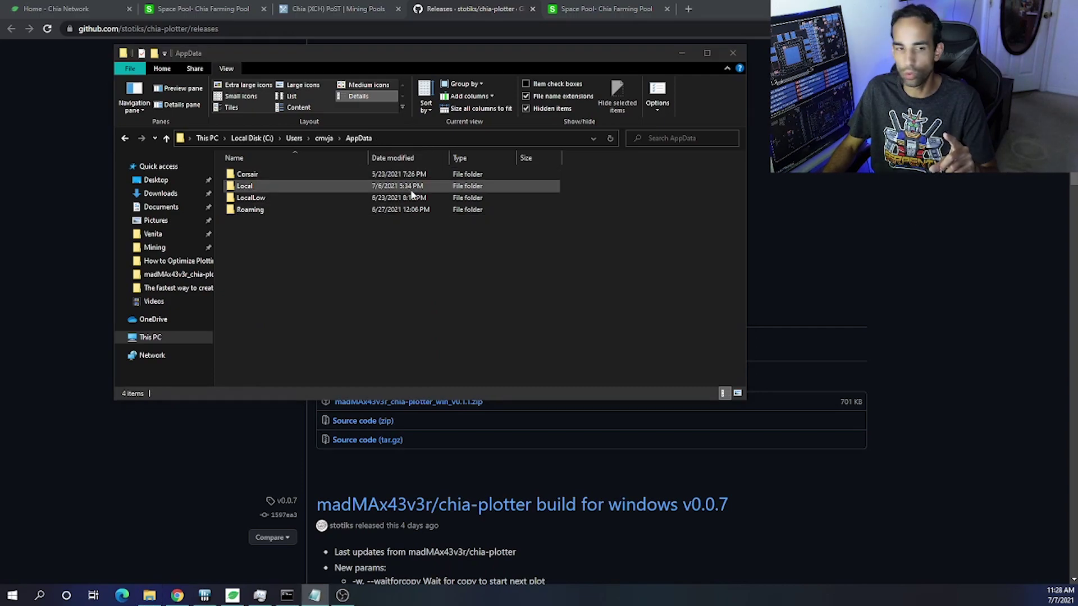
# Step: Go to Local\chia-blockchain\app-1.1.795\resources\app.asar.unpacked\daemon and locate chia.exe
pyautogui.doubleClick(322, 187)
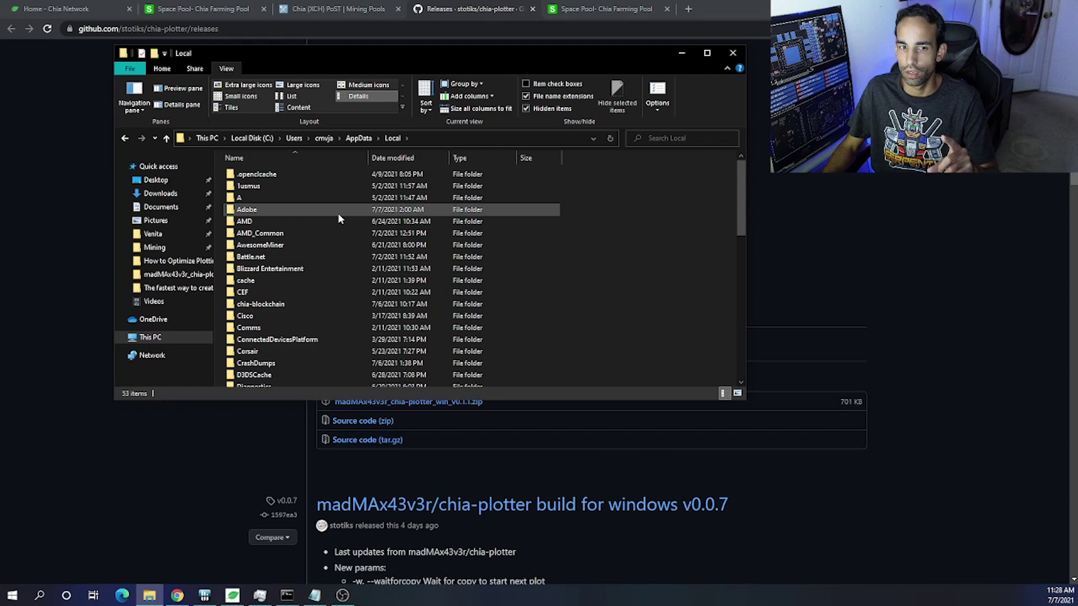
pyautogui.doubleClick(344, 303)
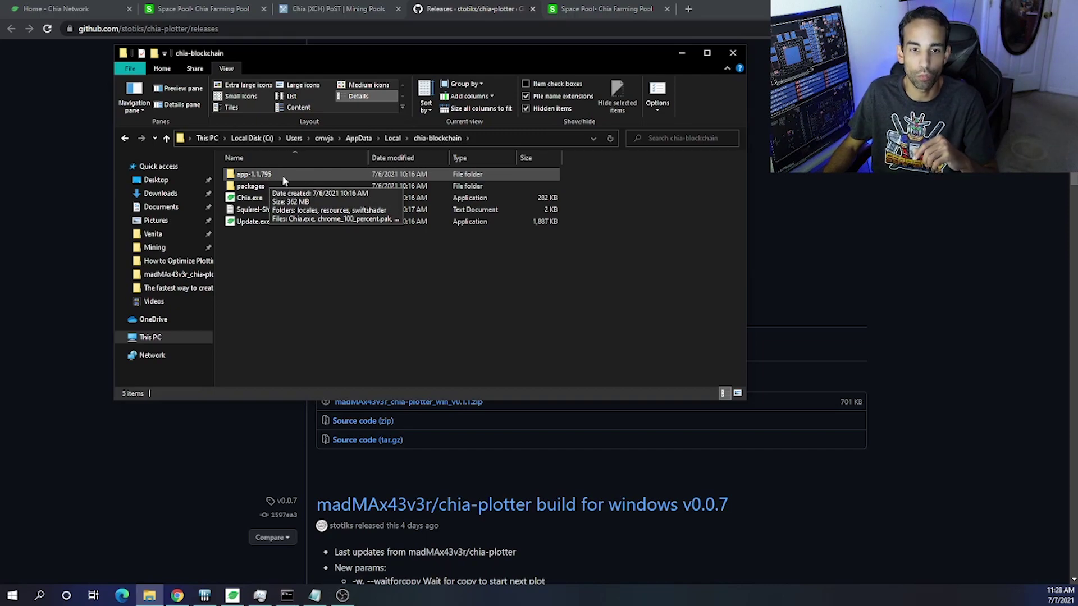
pyautogui.doubleClick(282, 179)
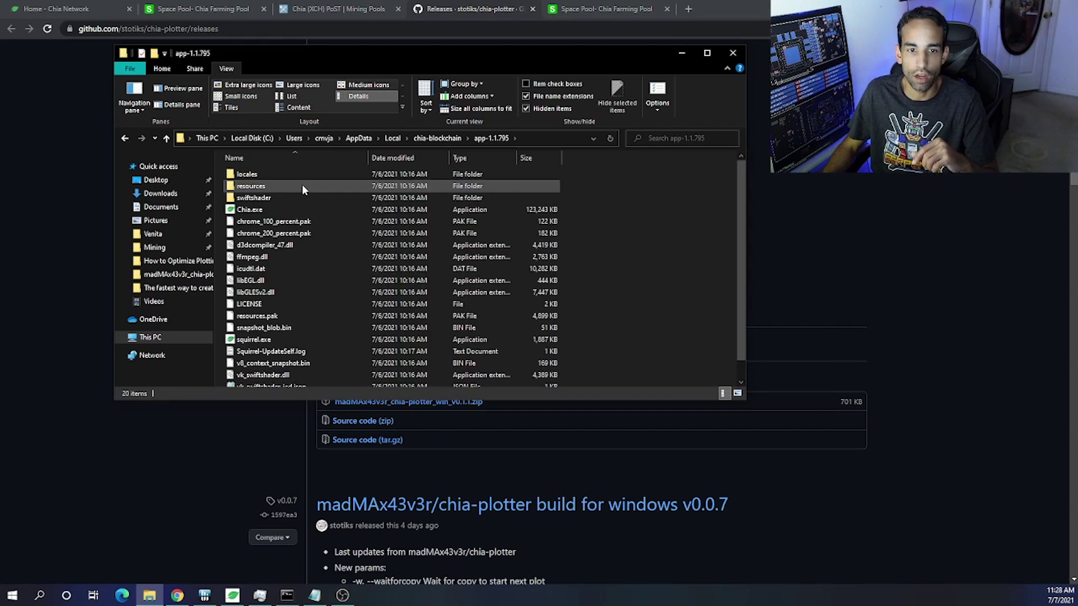
pyautogui.doubleClick(302, 186)
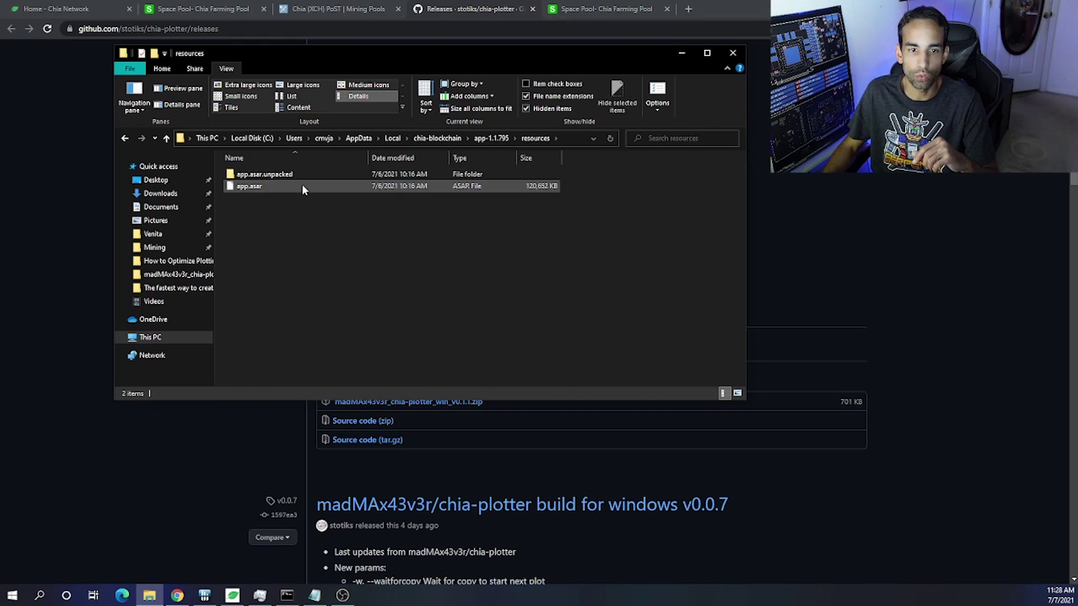
pyautogui.click(263, 175)
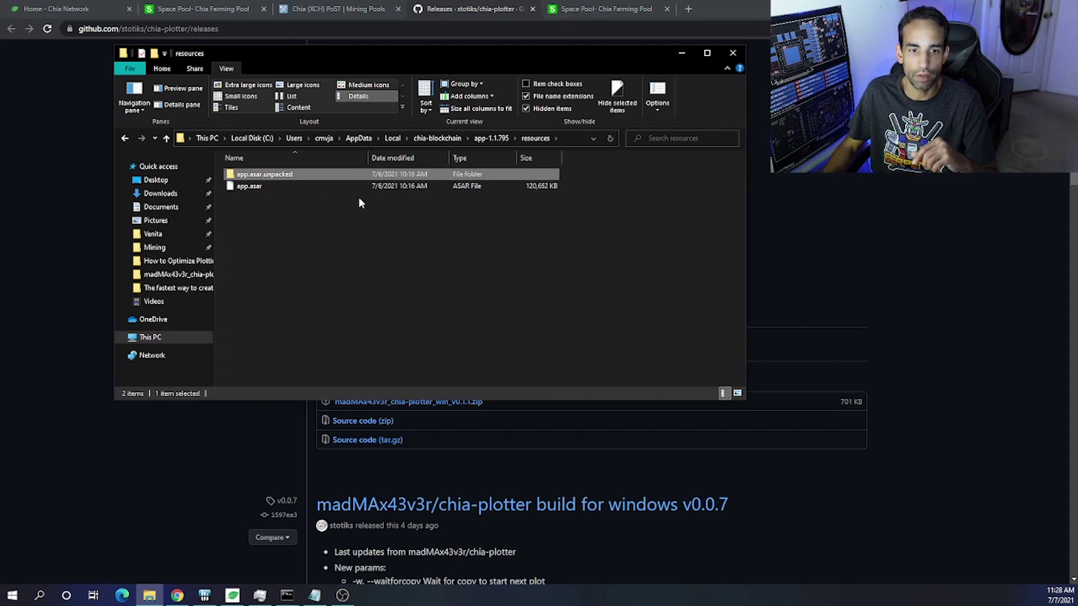
pyautogui.doubleClick(279, 174)
pyautogui.doubleClick(272, 175)
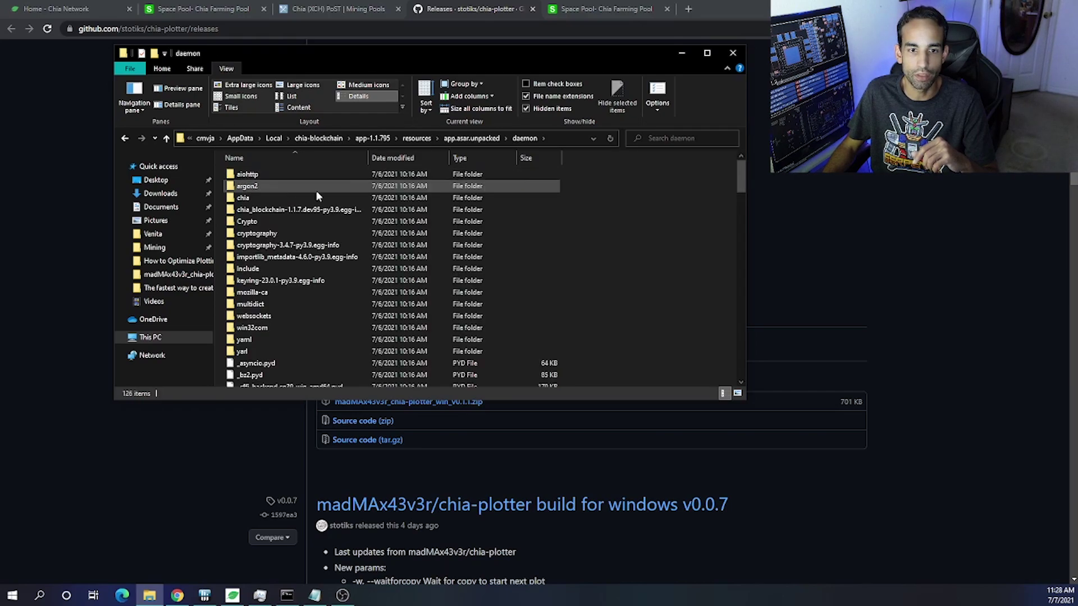
pyautogui.scroll(-15, 356, 209)
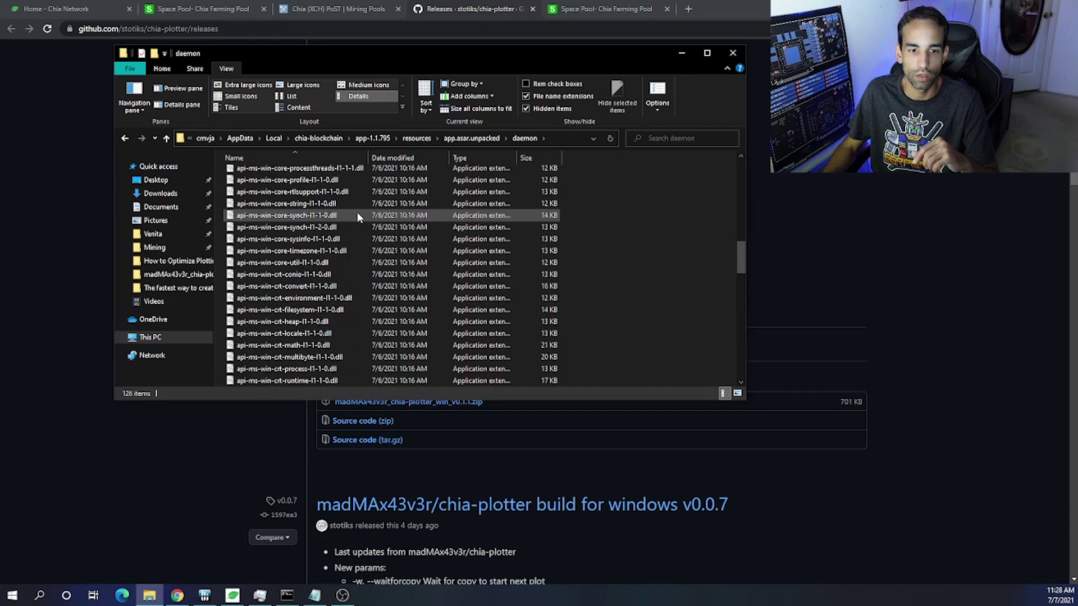
pyautogui.scroll(-6, 356, 215)
pyautogui.click(338, 250)
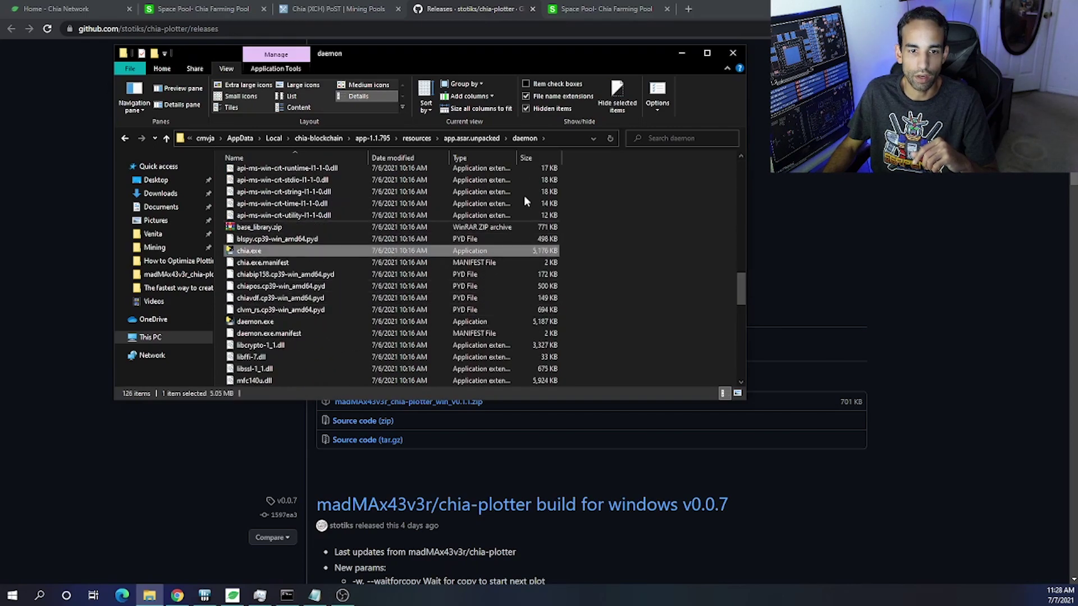
# Step: Copy the daemon folder's path and launch Windows PowerShell
pyautogui.click(568, 135)
pyautogui.hotkey('ctrl', 'c')
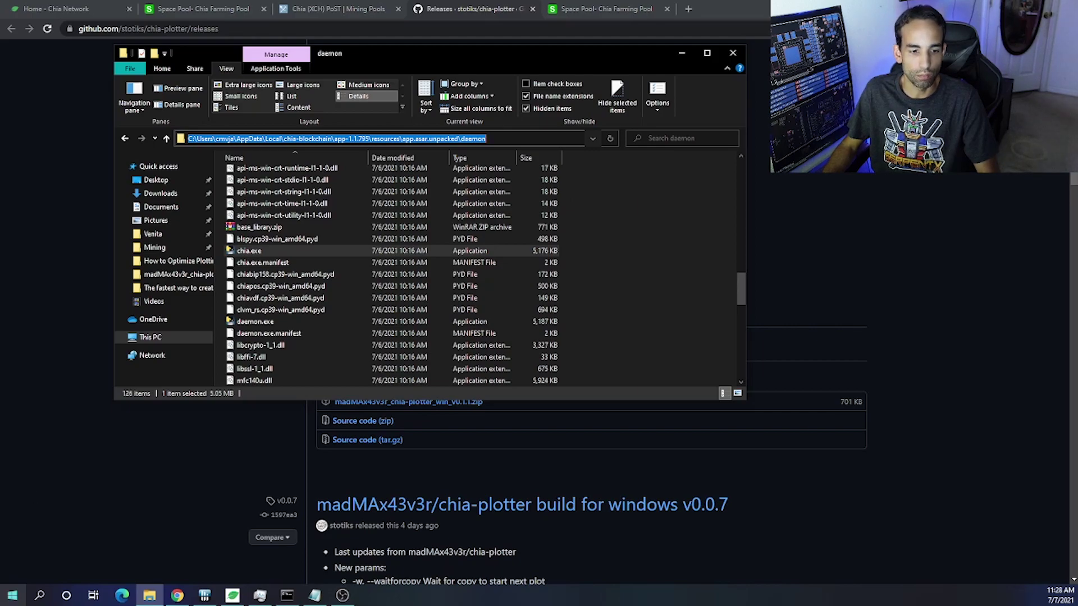
pyautogui.click(4, 600)
pyautogui.click(11, 596)
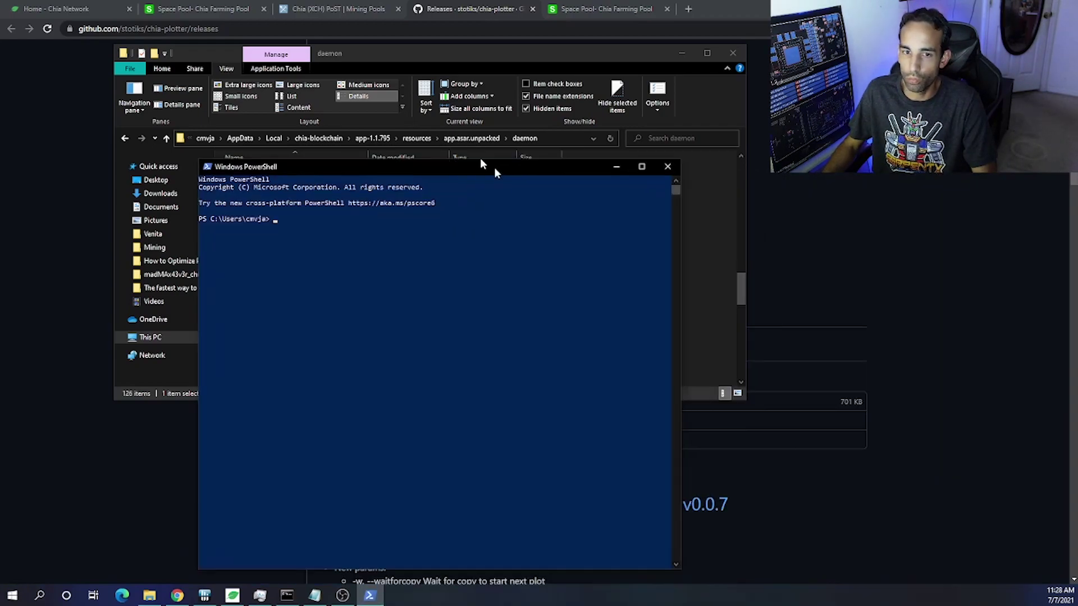
# Step: Run chia.exe plotnft show from the pasted daemon path and choose wallet key 1
pyautogui.moveTo(494, 168); pyautogui.dragTo(362, 96)
pyautogui.hotkey('ctrl', 'v')
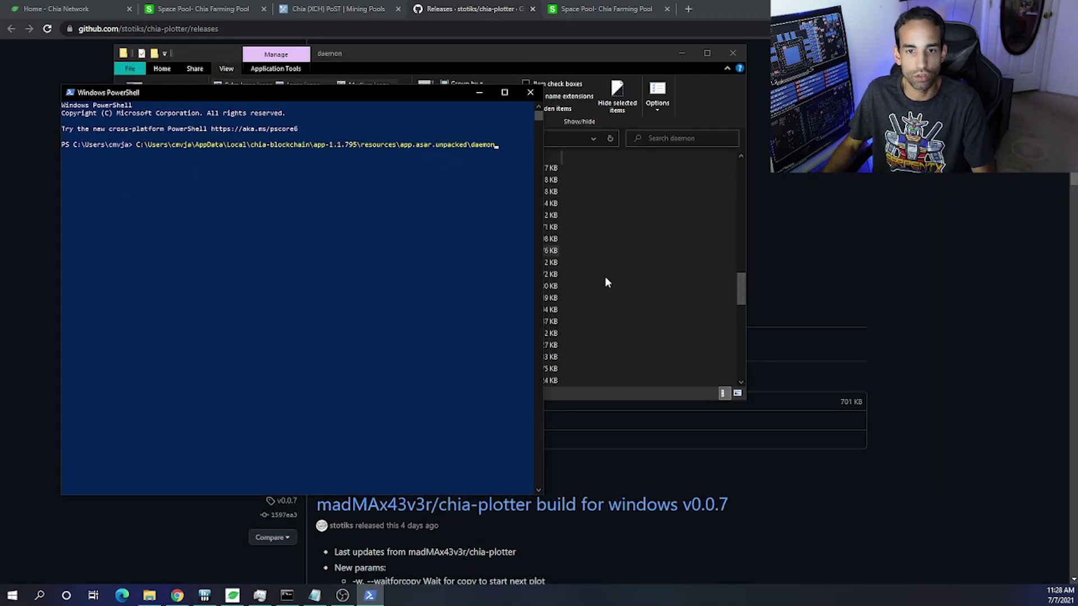
pyautogui.moveTo(355, 99); pyautogui.dragTo(375, 131)
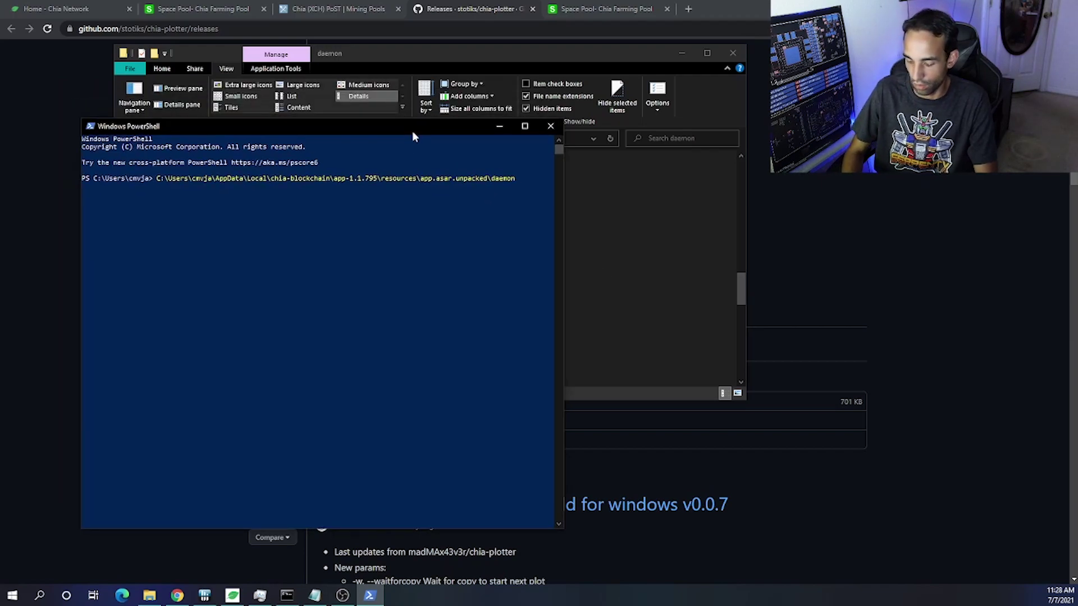
pyautogui.write('chia.exe')
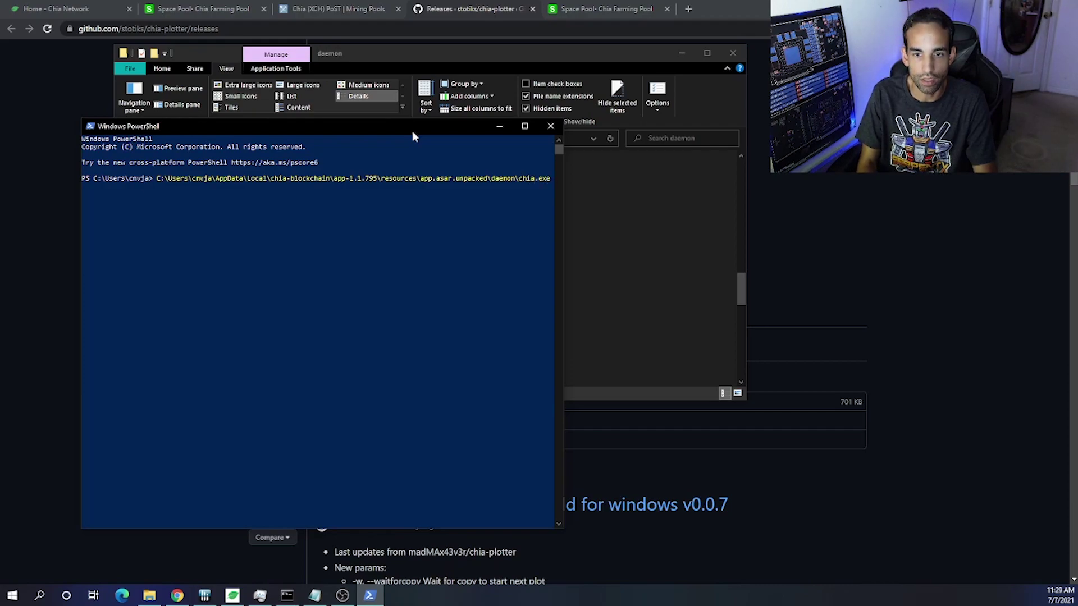
pyautogui.press('Return')
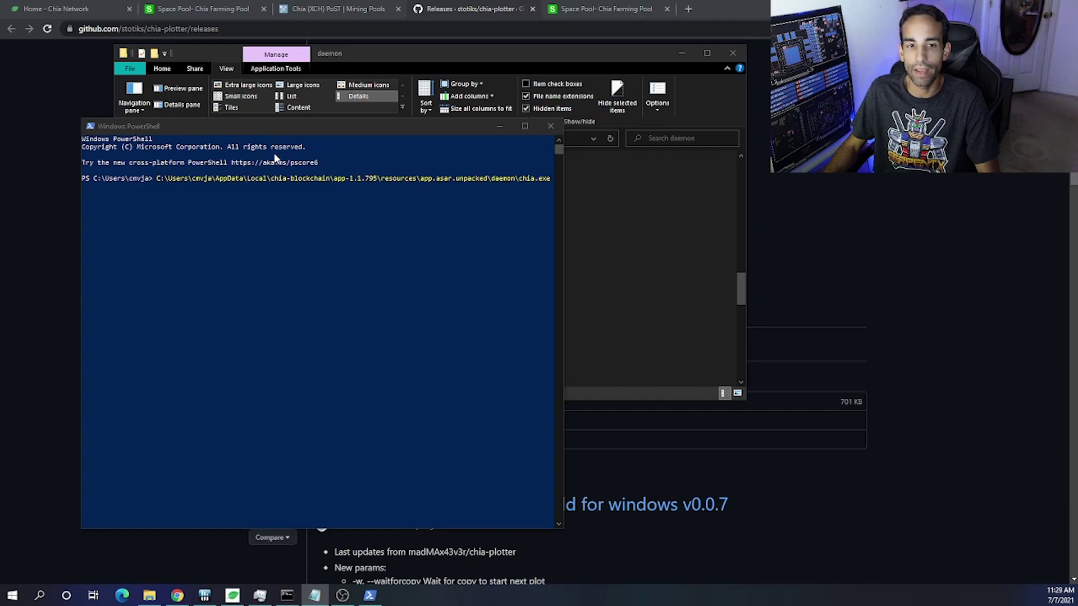
pyautogui.click(284, 129)
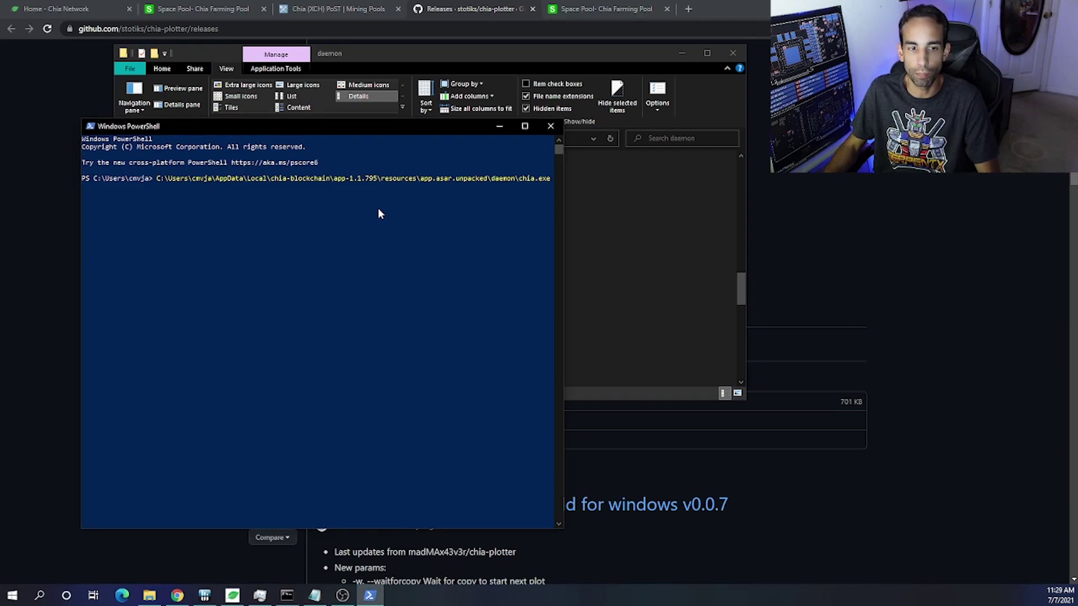
pyautogui.write('plotnft show')
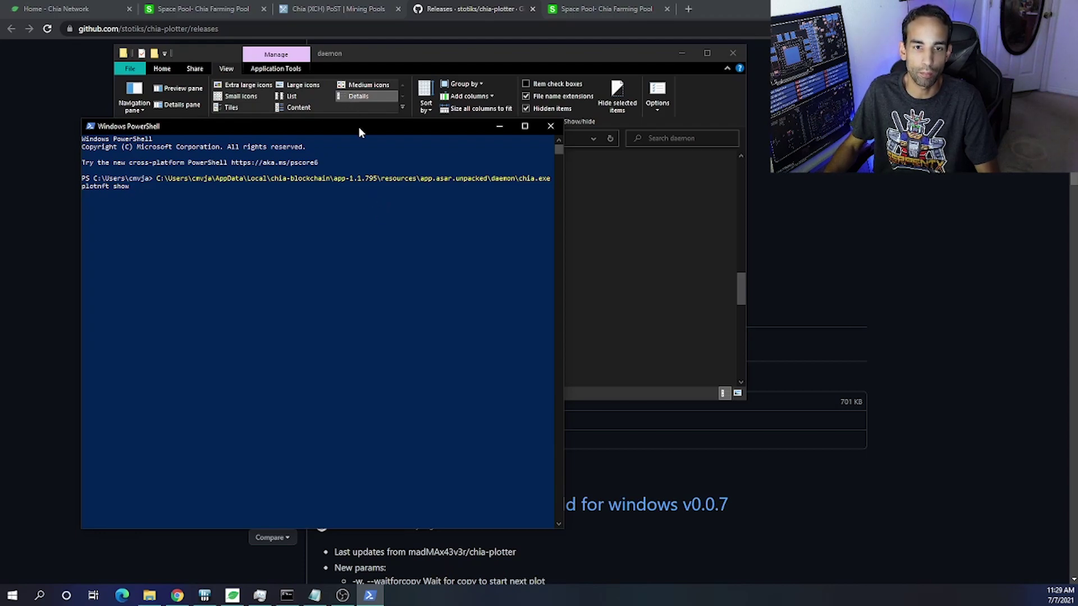
pyautogui.moveTo(359, 127); pyautogui.dragTo(304, 175)
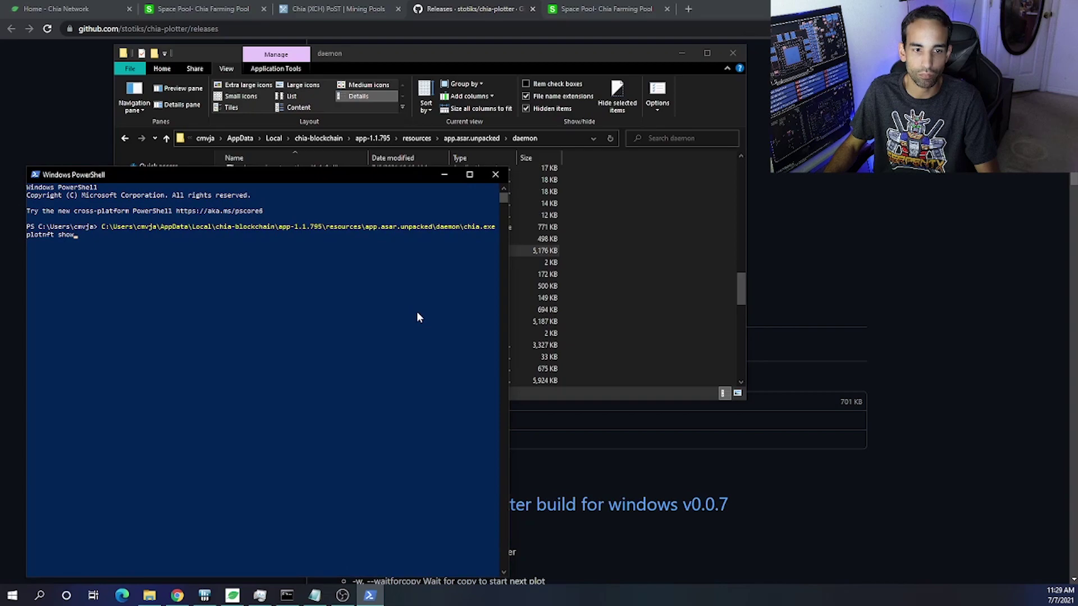
pyautogui.press('Return')
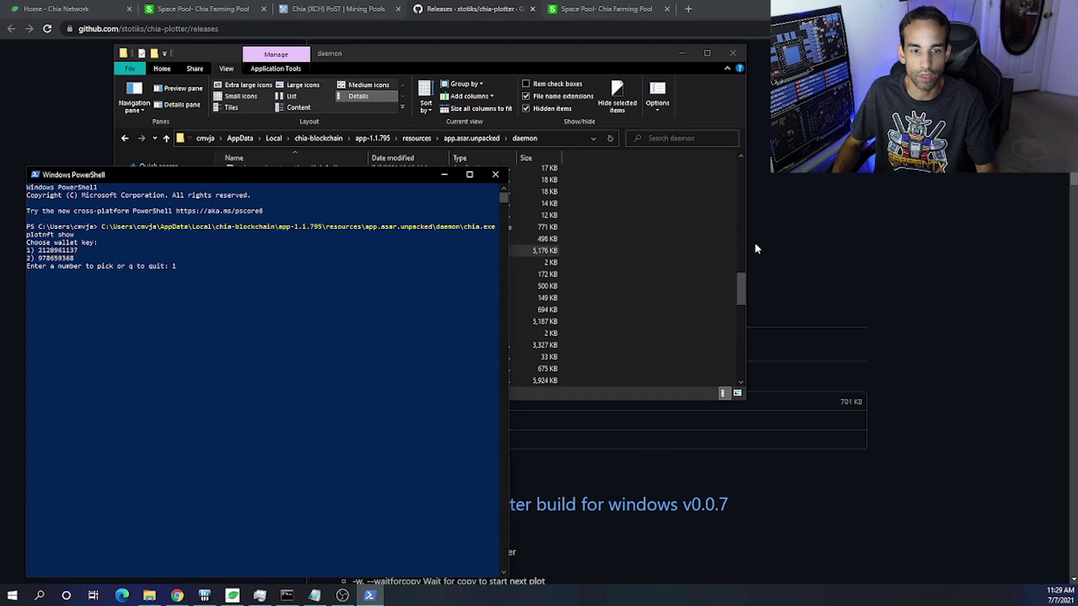
pyautogui.press('Return')
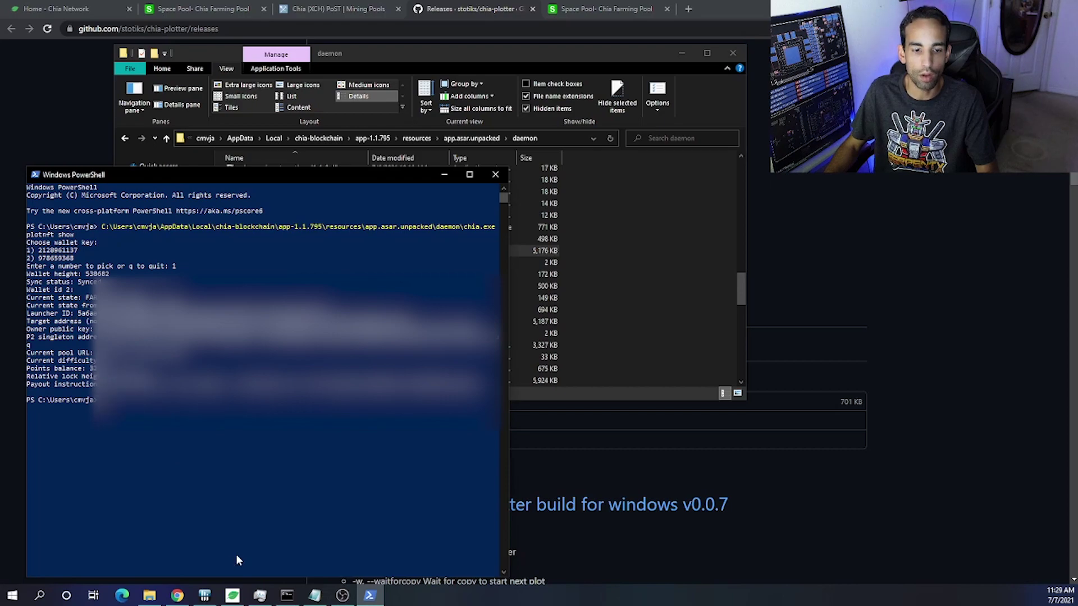
# Step: Open the plot NFT's Space Pool account page via its Launcher Id in the Chia app
pyautogui.click(232, 595)
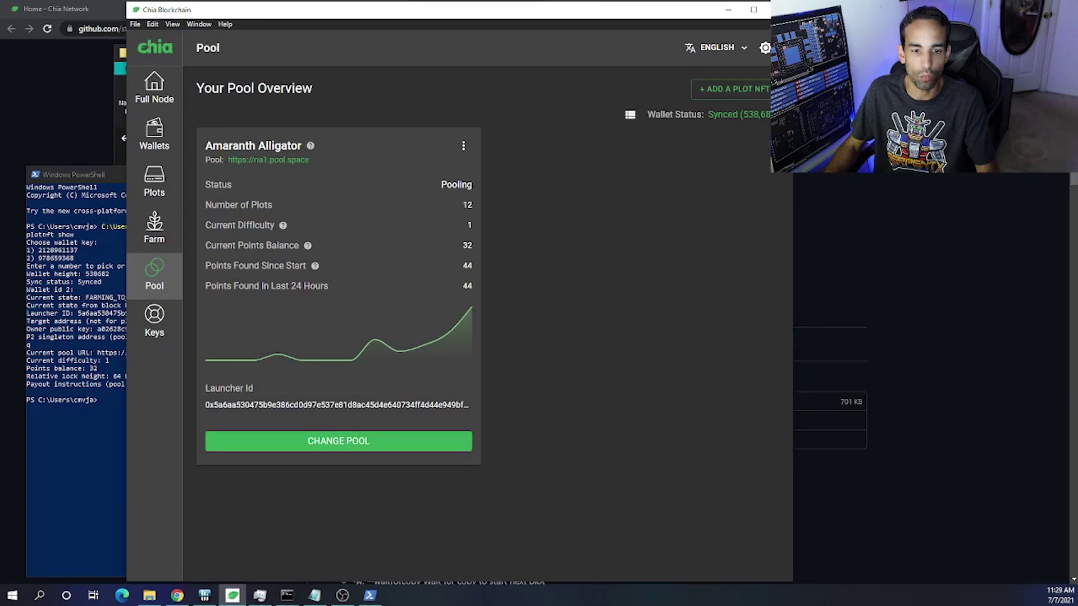
pyautogui.moveTo(248, 405)
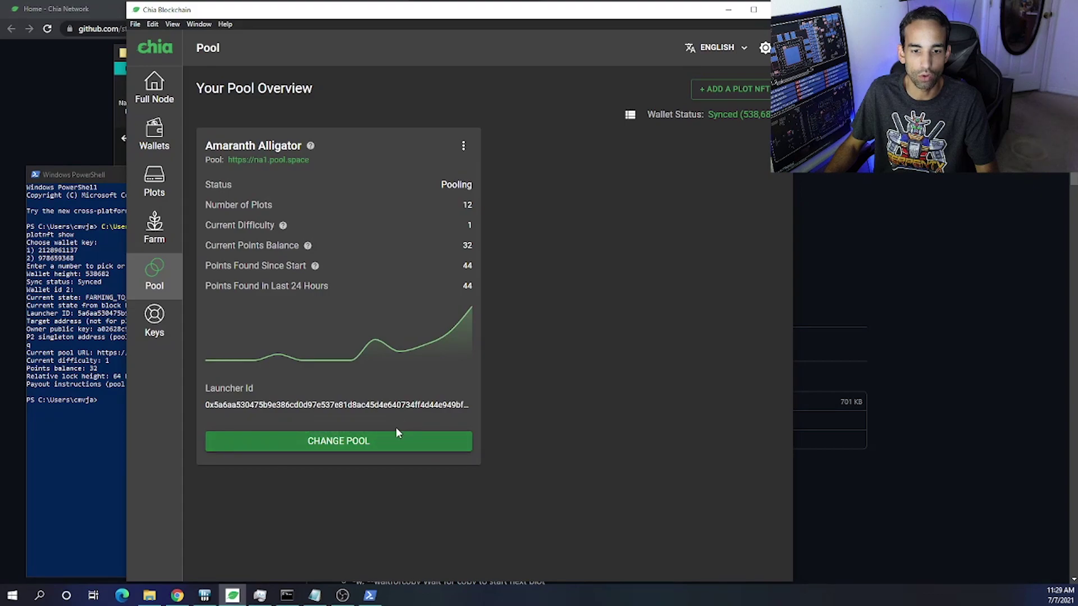
pyautogui.click(943, 221)
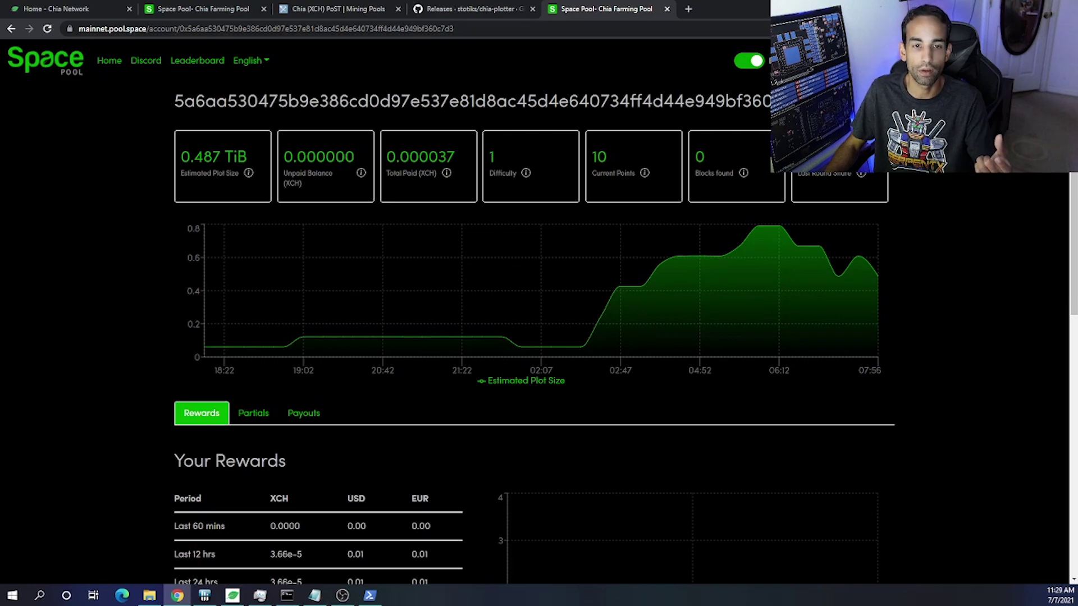
# Step: Select the launcher ID heading on the Space Pool account page, then return to PowerShell's output
pyautogui.moveTo(772, 101); pyautogui.dragTo(207, 132)
pyautogui.doubleClick(175, 136)
pyautogui.scroll(-1, 644, 283)
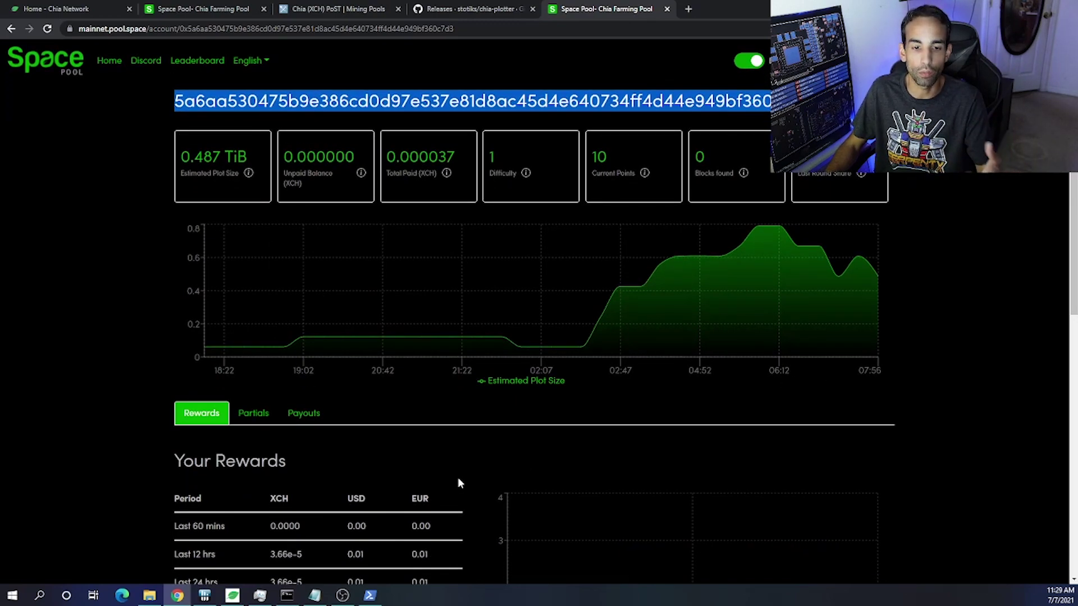
pyautogui.click(370, 595)
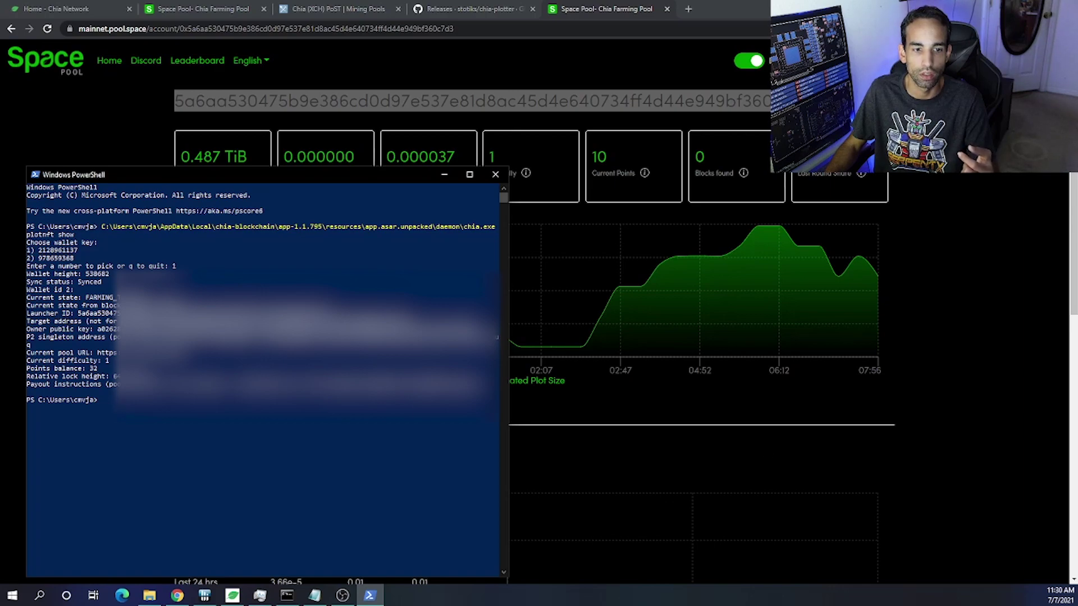
# Step: Open plot_with_log.cmd from the madMAx43v3r_chia-plotter_win_v0.1.1 folder in Notepad
pyautogui.click(150, 595)
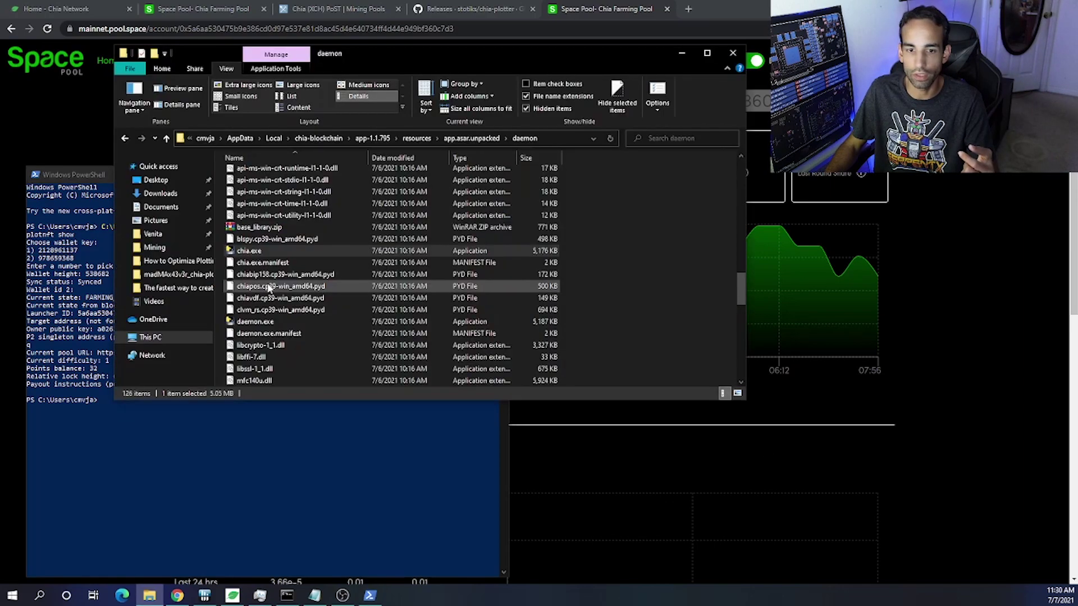
pyautogui.click(149, 276)
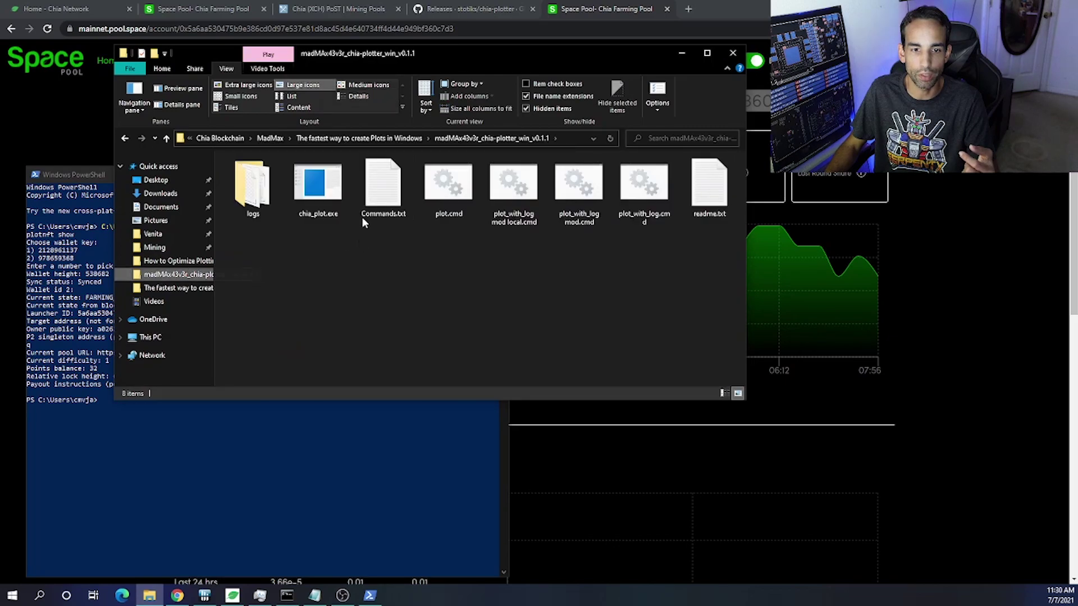
pyautogui.rightClick(646, 209)
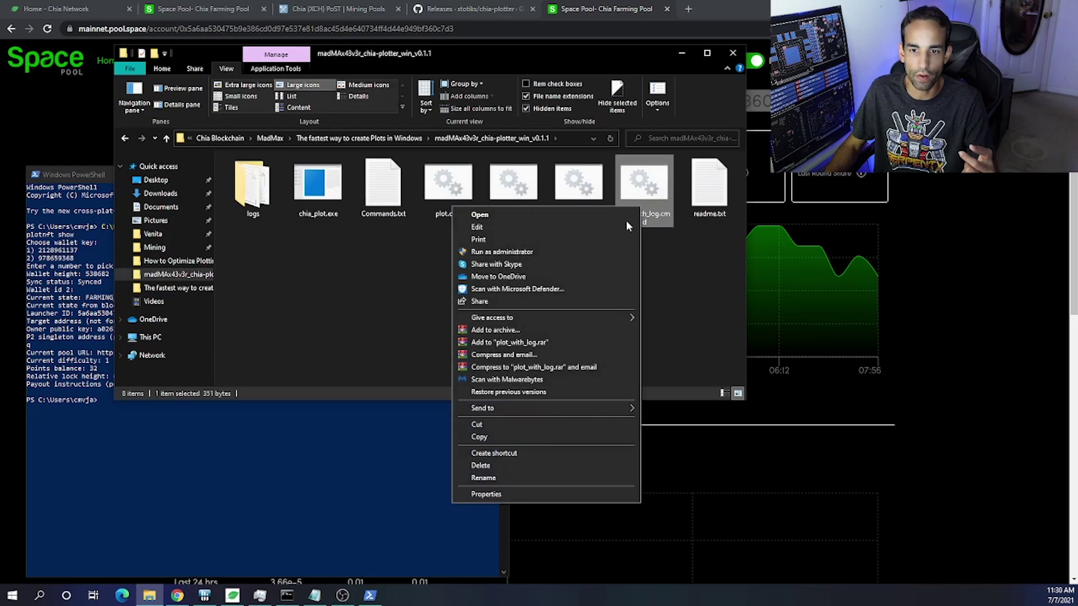
pyautogui.click(506, 230)
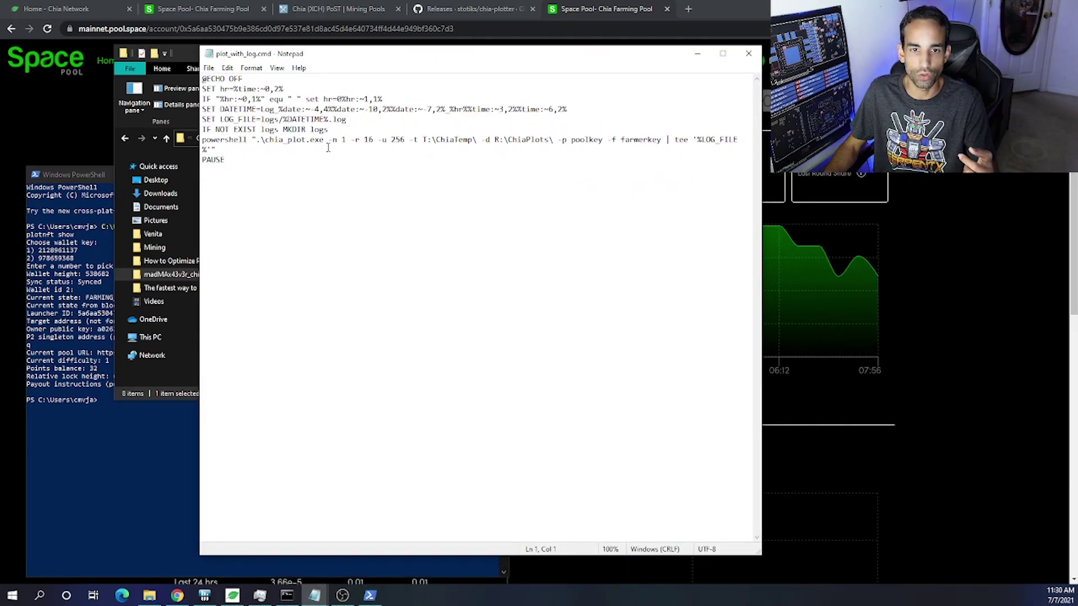
# Step: Change the chia_plot.exe thread count from -r 16 to -r 12
pyautogui.moveTo(329, 140); pyautogui.dragTo(346, 140)
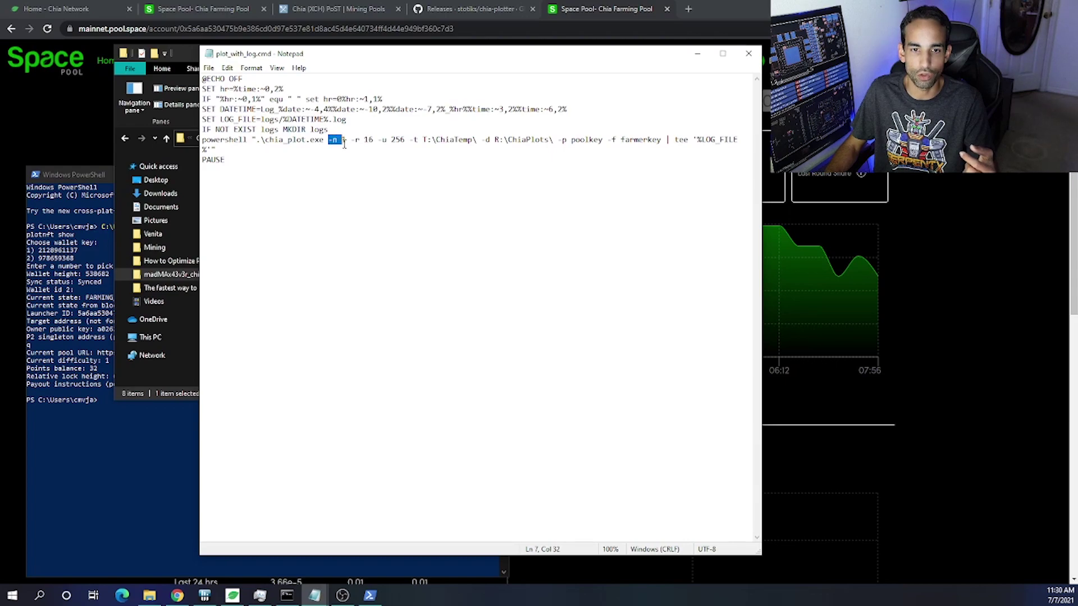
pyautogui.moveTo(351, 141); pyautogui.dragTo(373, 140)
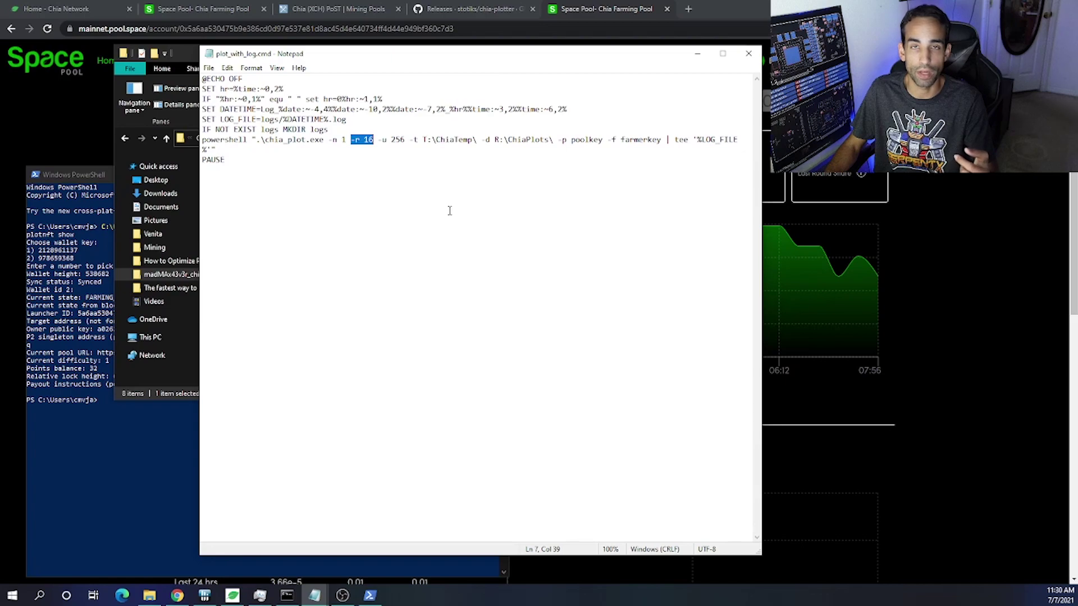
pyautogui.click(375, 139)
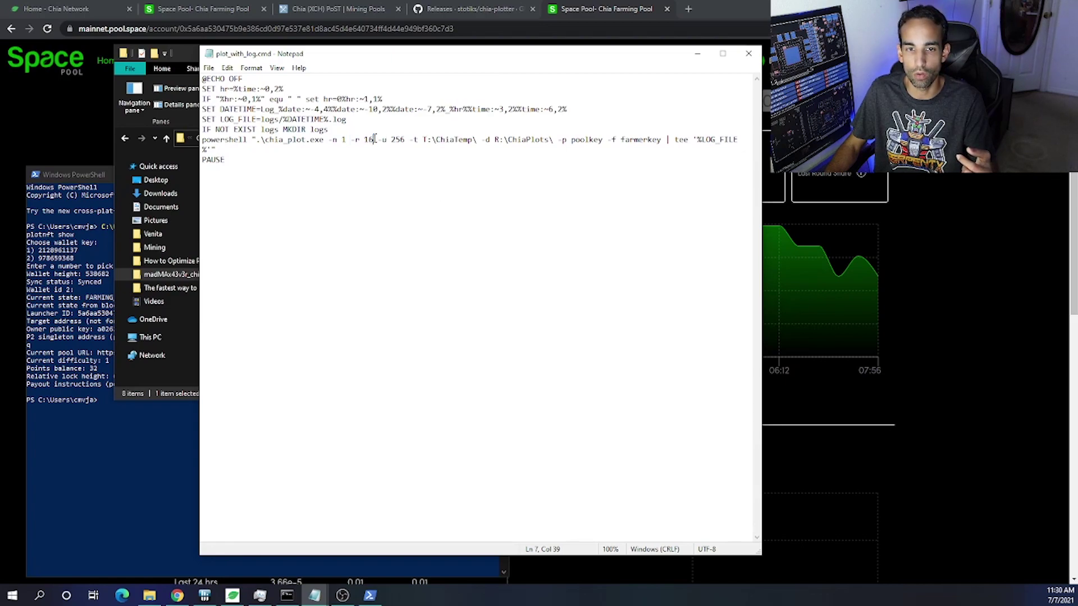
pyautogui.press('BackSpace')
pyautogui.write('6')
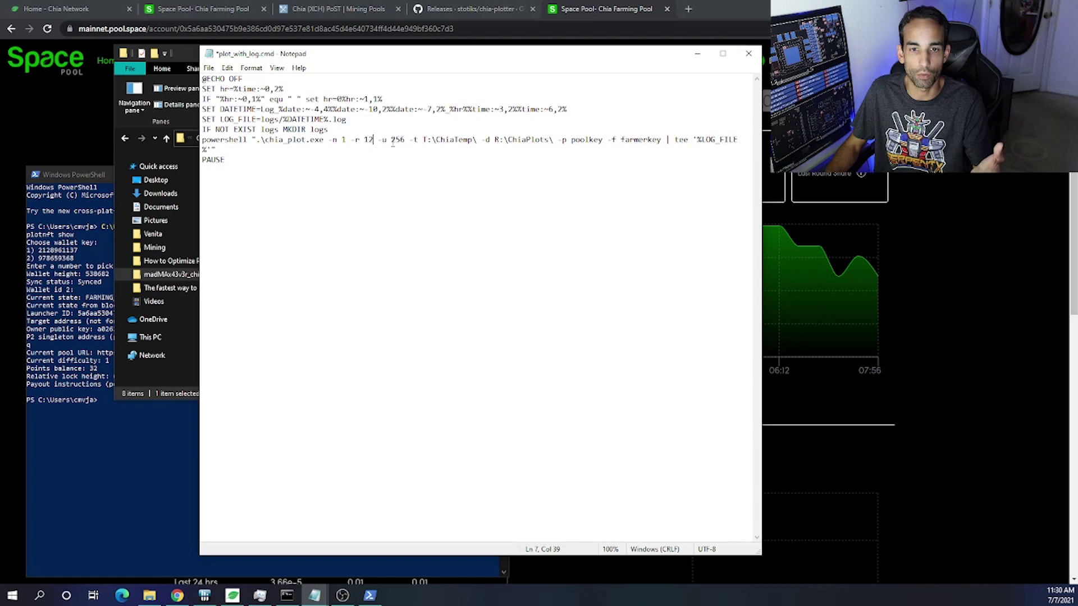
pyautogui.moveTo(391, 140); pyautogui.dragTo(404, 141)
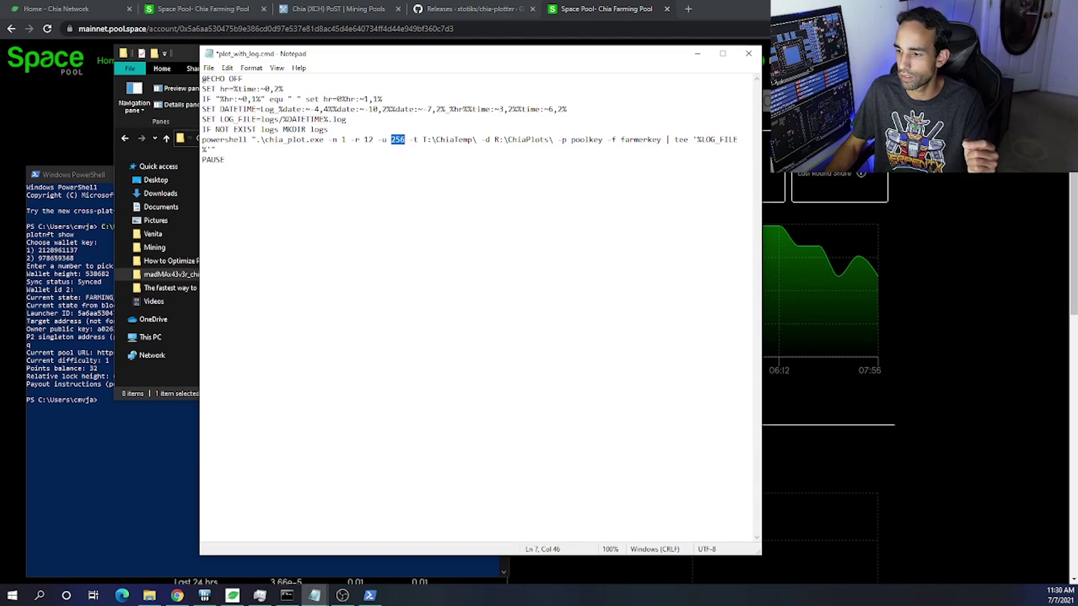
# Step: Check the Chia app's Add a Plot advanced options, then return to the Pool overview
pyautogui.hotkey('alt', 'Tab')
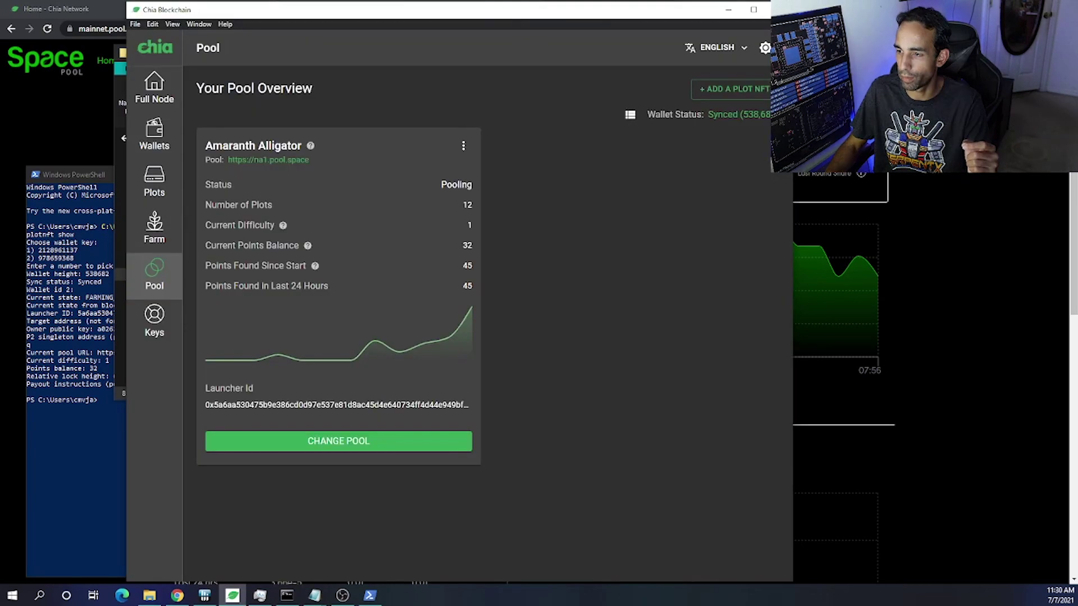
pyautogui.click(172, 169)
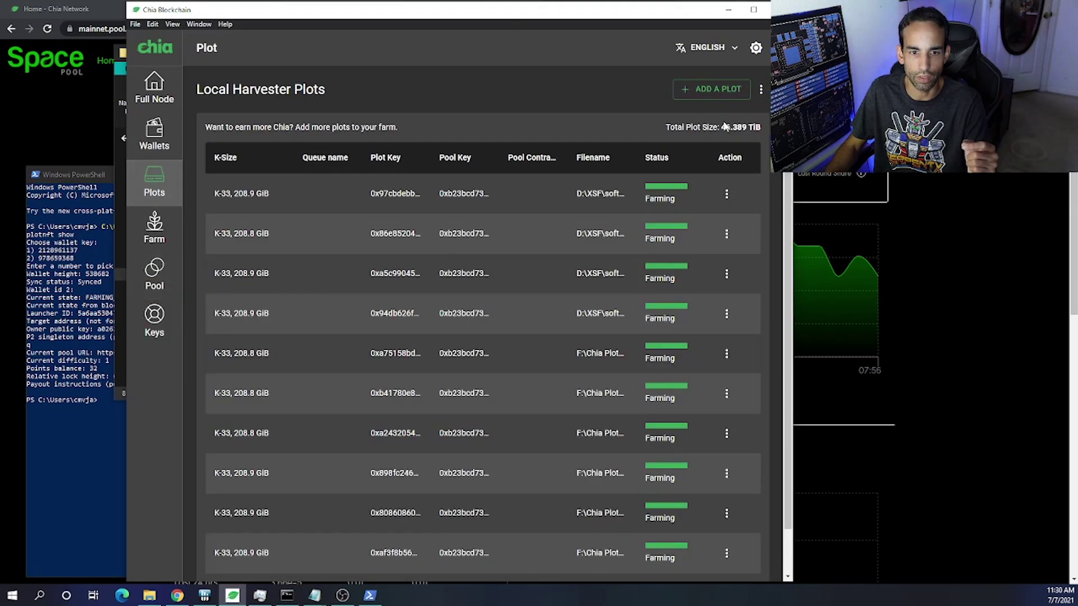
pyautogui.click(711, 88)
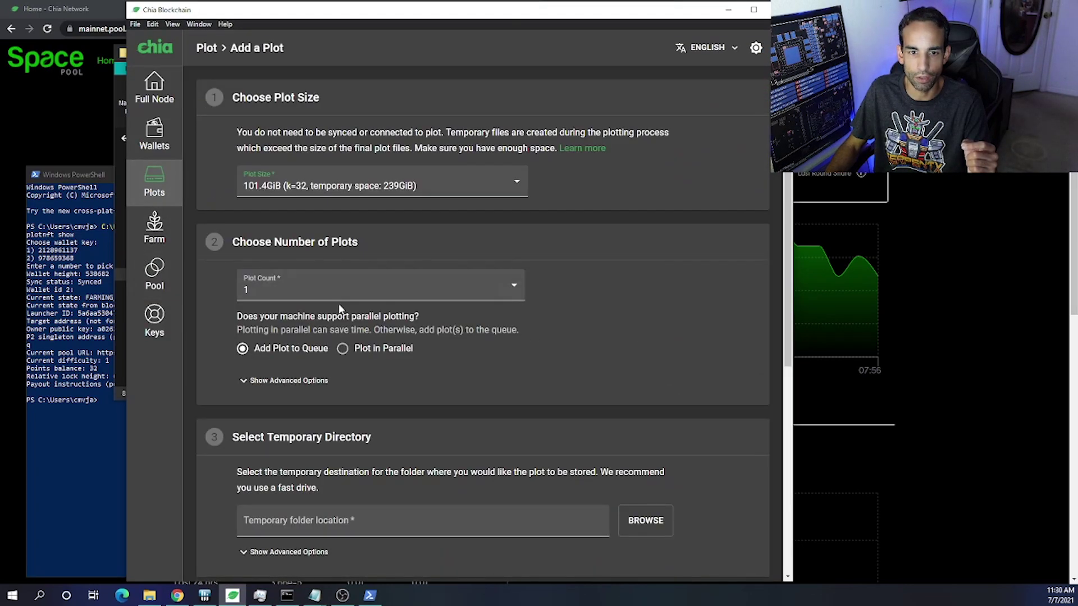
pyautogui.click(303, 380)
pyautogui.scroll(-1, 421, 379)
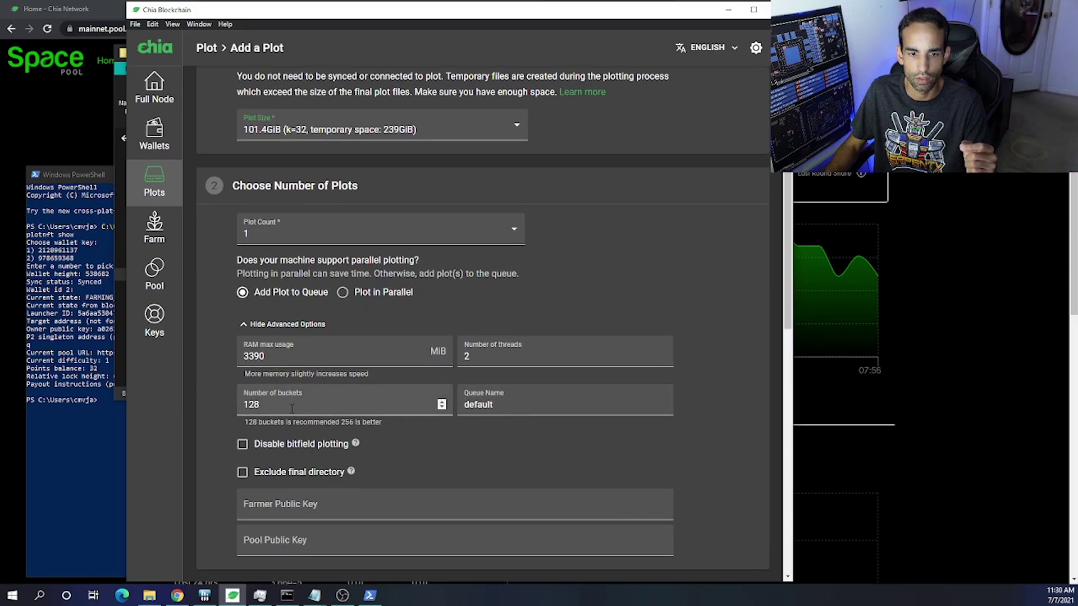
pyautogui.click(169, 264)
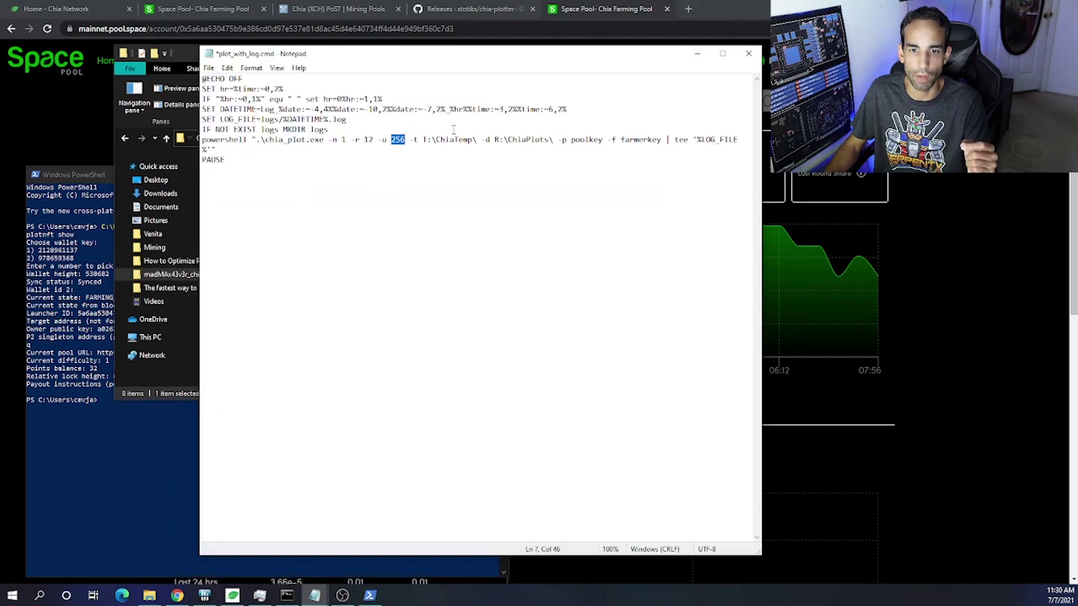
# Step: Highlight the T:\ChiaTemp\ temporary and R:\ChiaPlots\ destination paths in the plot command
pyautogui.click(422, 139)
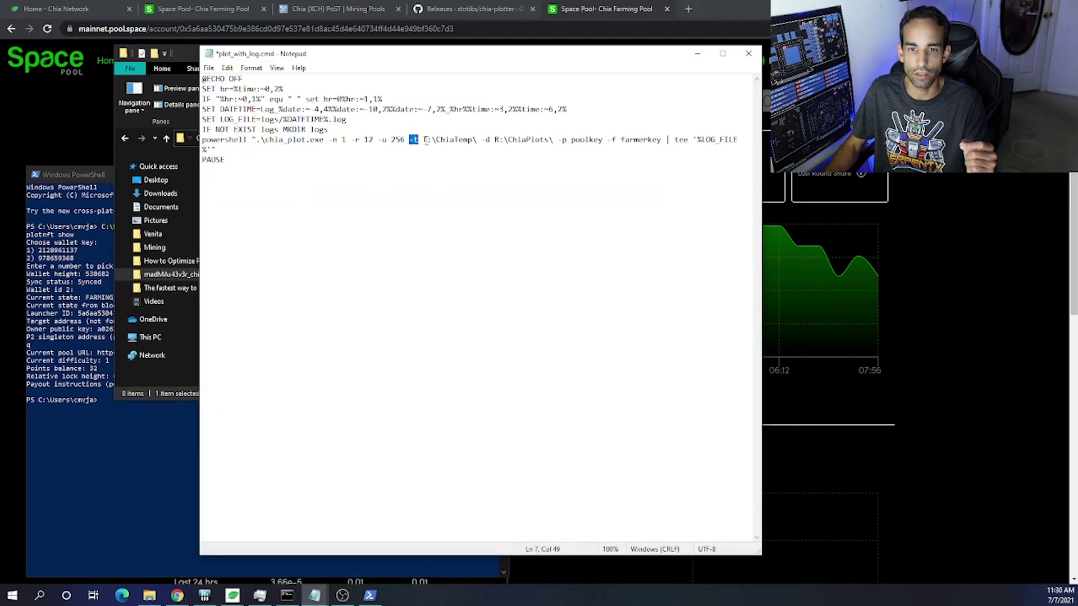
pyautogui.moveTo(423, 139); pyautogui.dragTo(476, 139)
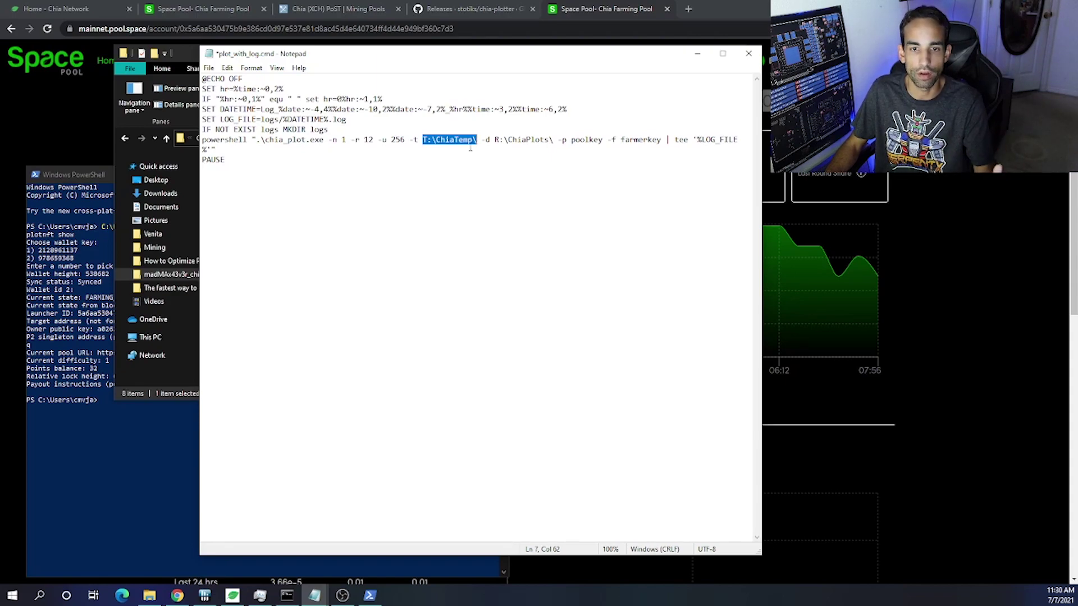
pyautogui.moveTo(481, 140); pyautogui.dragTo(553, 141)
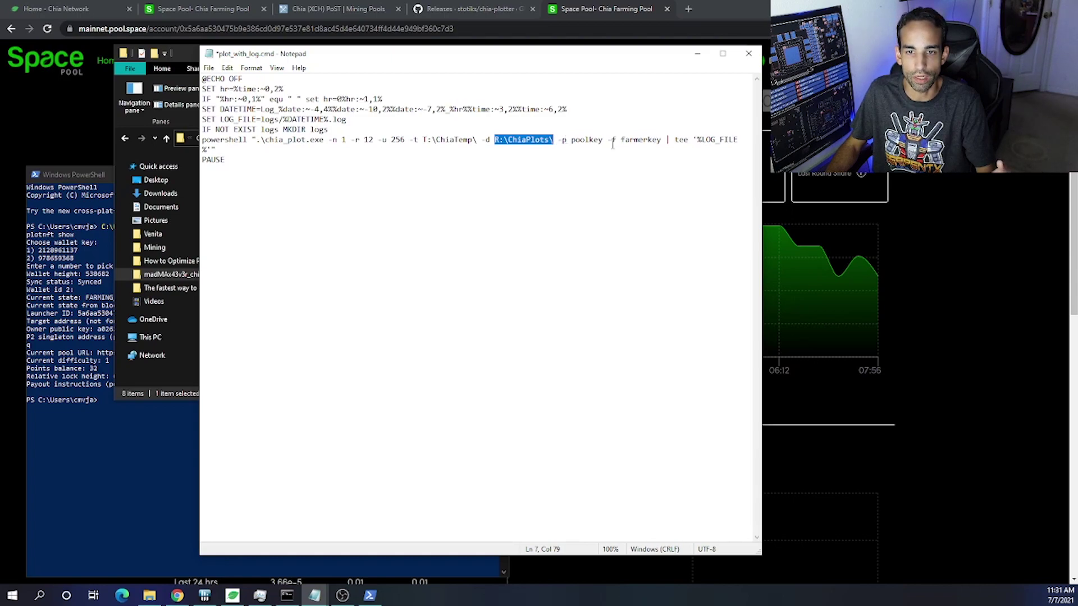
# Step: Change the -p poolkey argument to -c poolkey and bring PowerShell forward
pyautogui.moveTo(559, 139); pyautogui.dragTo(603, 139)
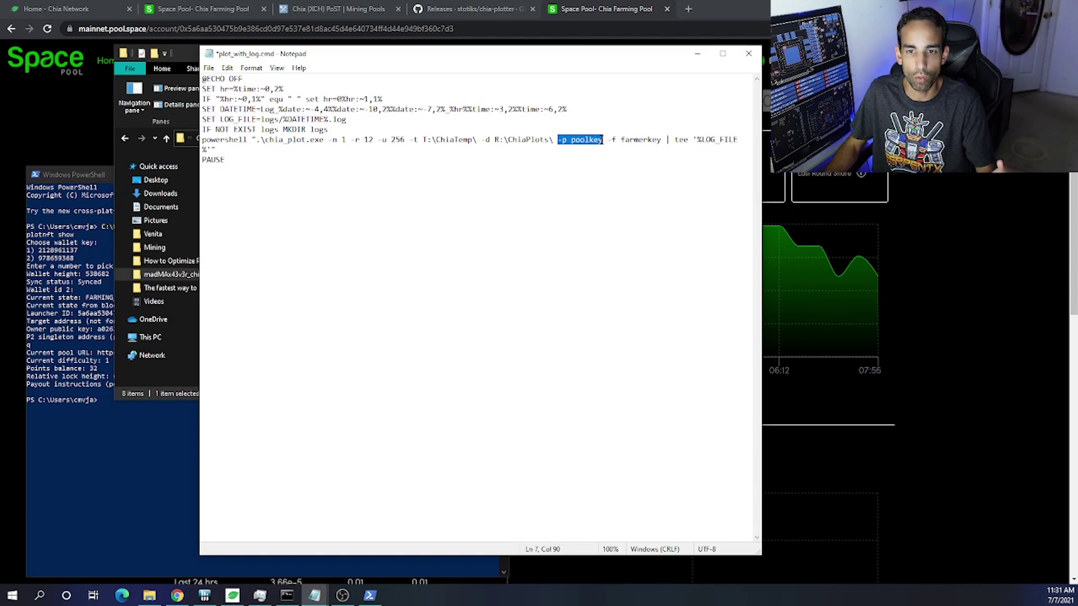
pyautogui.click(563, 140)
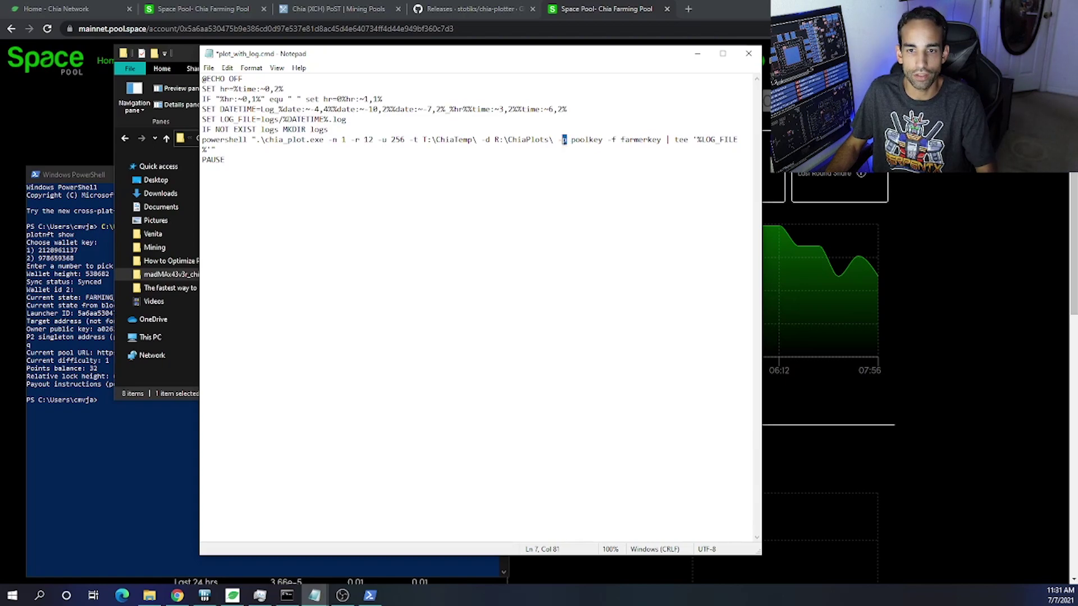
pyautogui.press('Delete')
pyautogui.write('c')
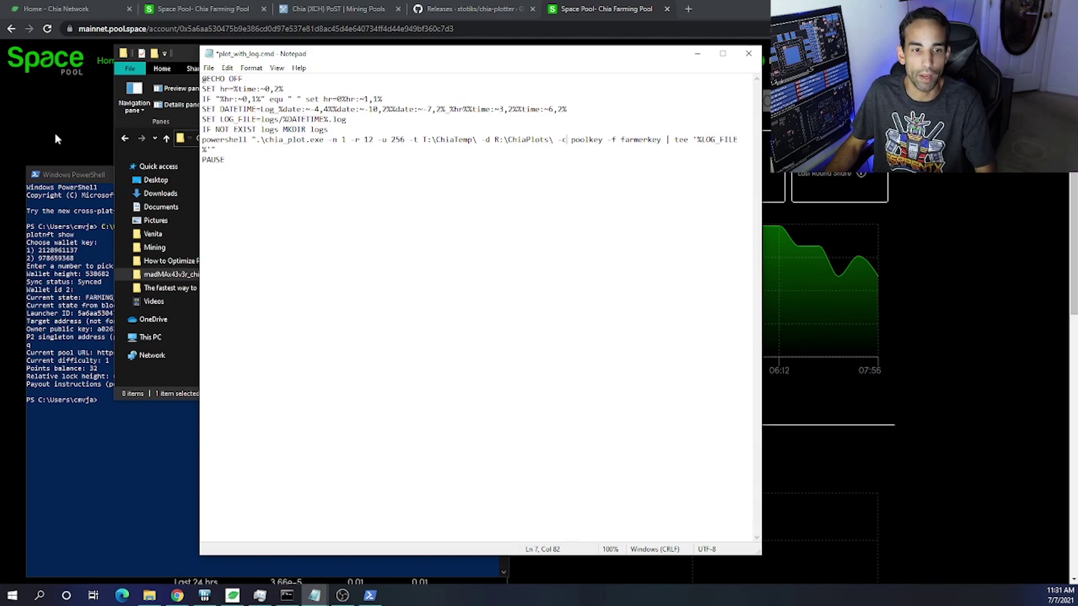
pyautogui.click(83, 174)
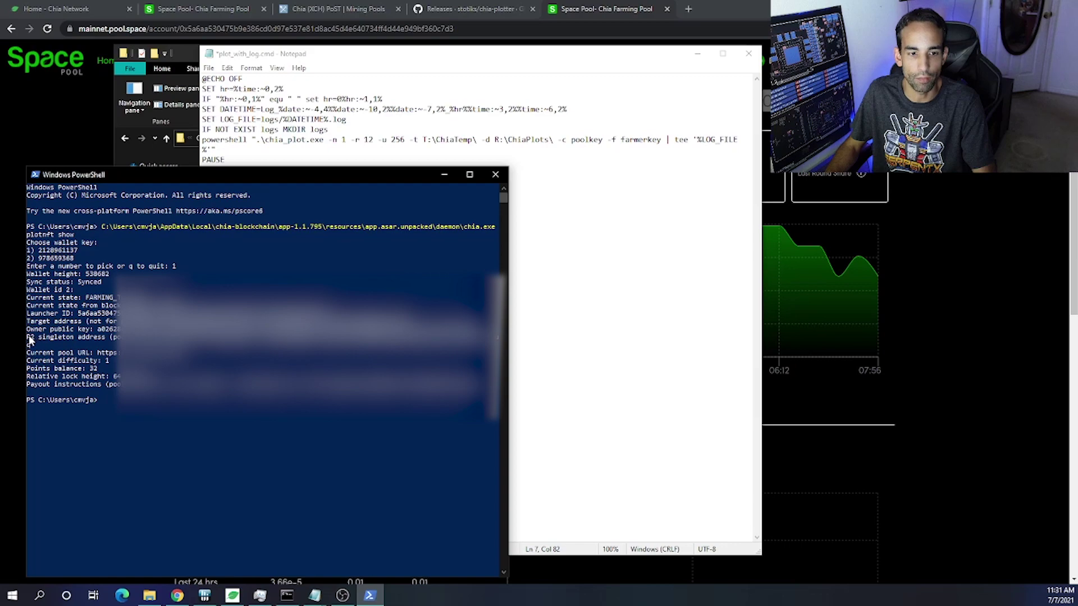
# Step: Select the P2 singleton pool contract address and the poolkey placeholder in the script
pyautogui.moveTo(28, 338); pyautogui.dragTo(103, 344)
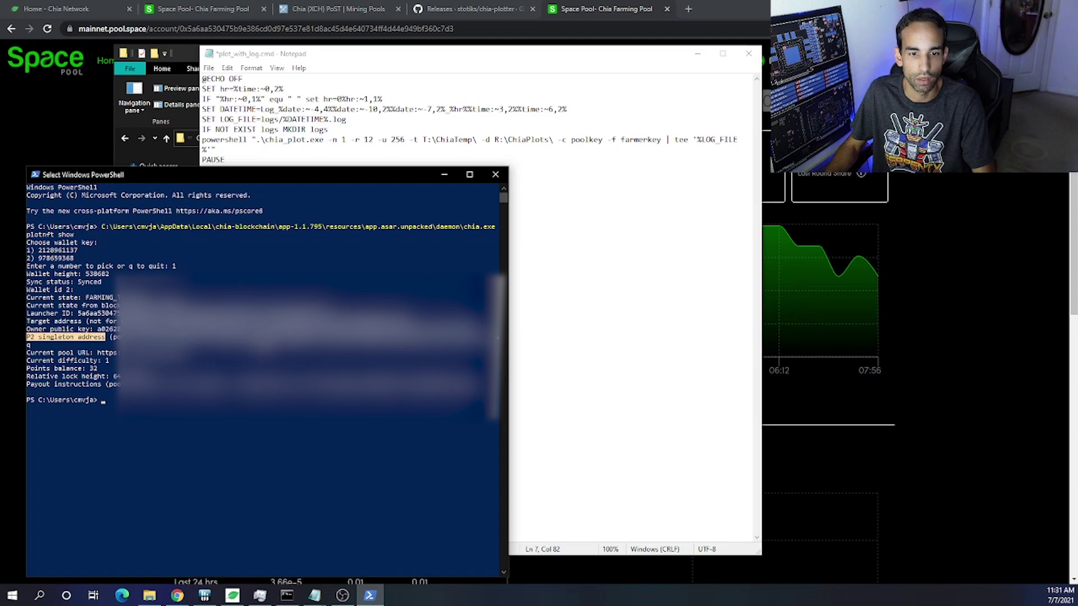
pyautogui.moveTo(497, 337); pyautogui.dragTo(29, 347)
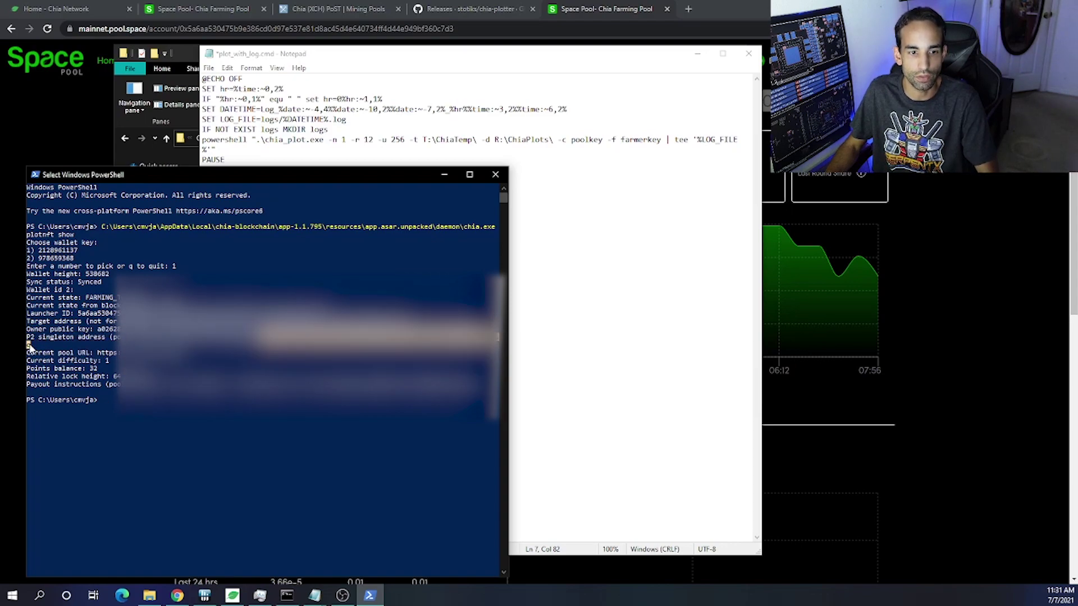
pyautogui.doubleClick(587, 140)
# Step: Run keys show in PowerShell and select the first fingerprint's farmer public key
pyautogui.click(103, 176)
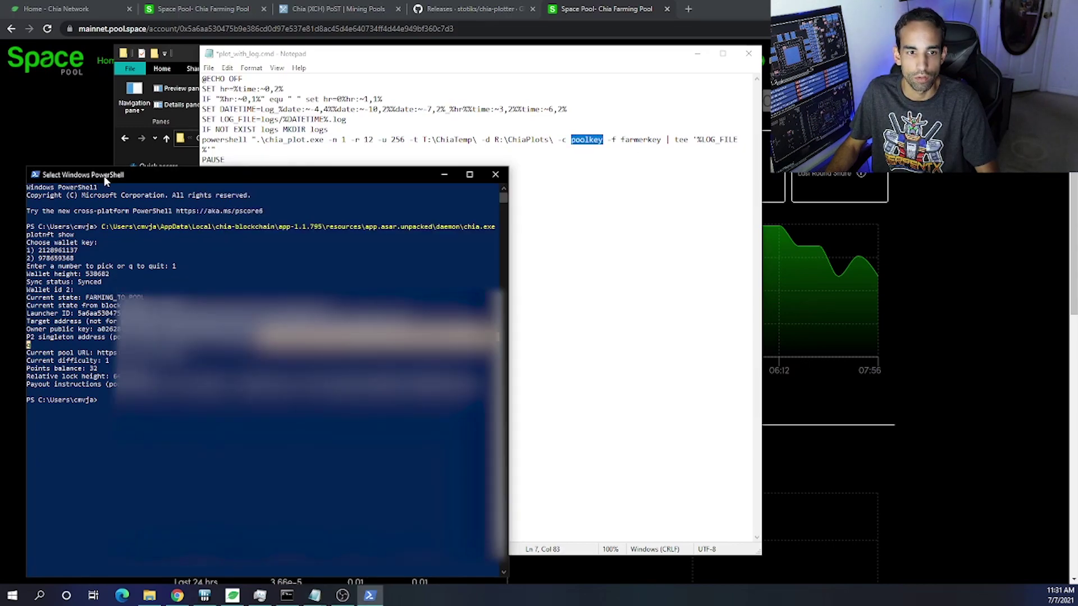
pyautogui.press('Up')
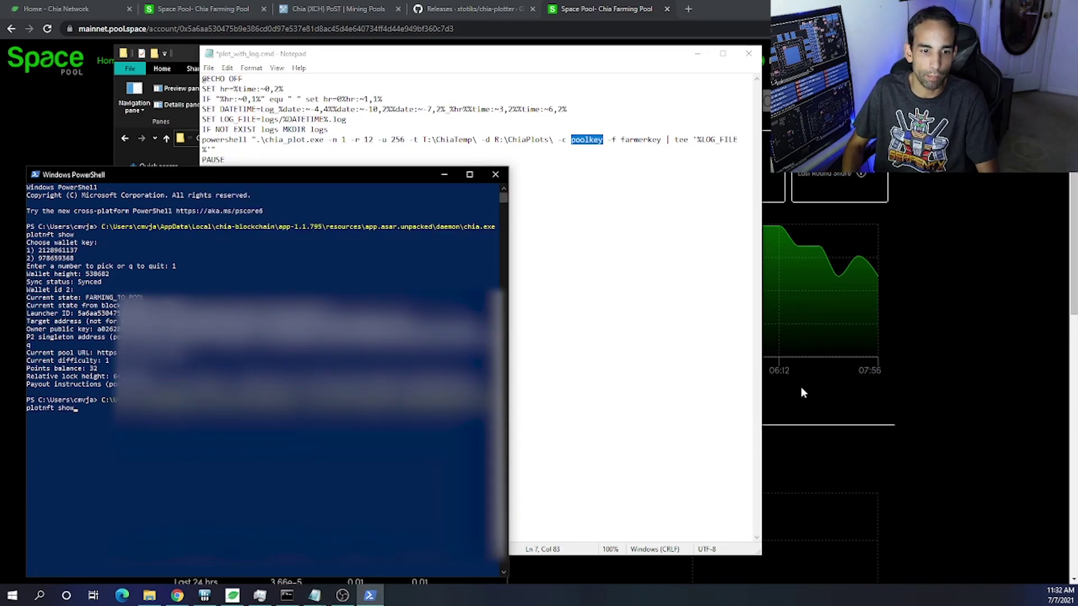
pyautogui.press('BackSpace')
pyautogui.press('BackSpace')
pyautogui.press('BackSpace')
pyautogui.press('BackSpace')
pyautogui.press('BackSpace')
pyautogui.press('BackSpace')
pyautogui.press('BackSpace')
pyautogui.press('BackSpace')
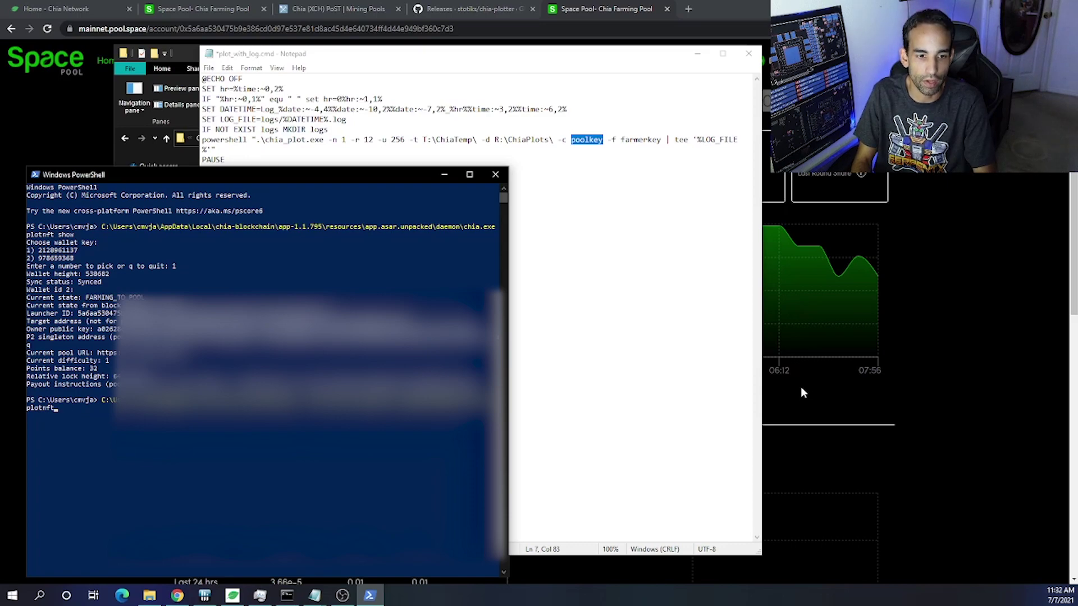
pyautogui.press('BackSpace')
pyautogui.press('BackSpace')
pyautogui.press('BackSpace')
pyautogui.press('BackSpace')
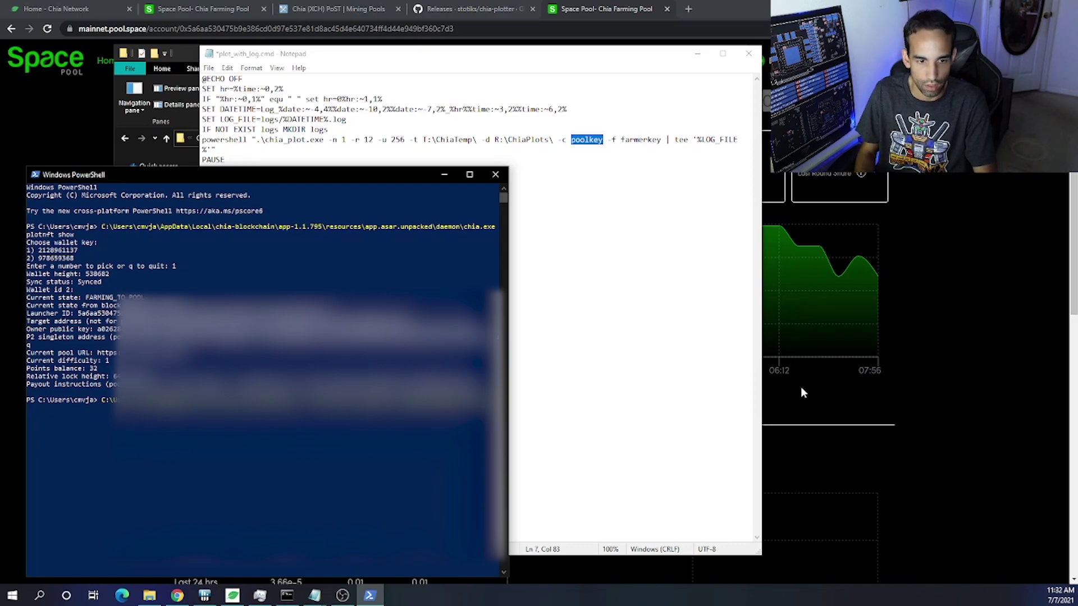
pyautogui.write('keys show')
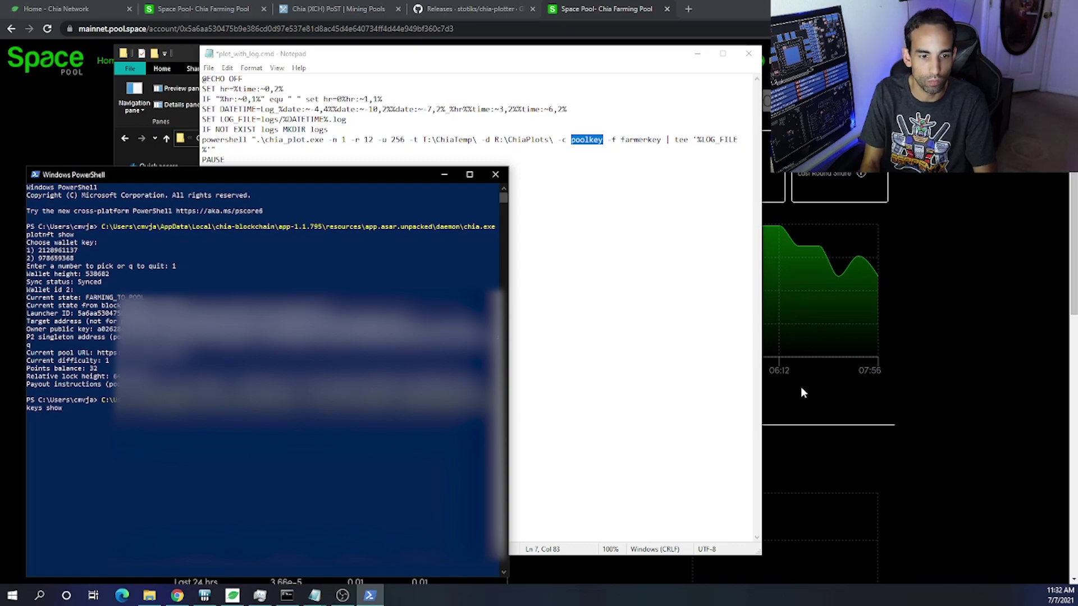
pyautogui.press('Return')
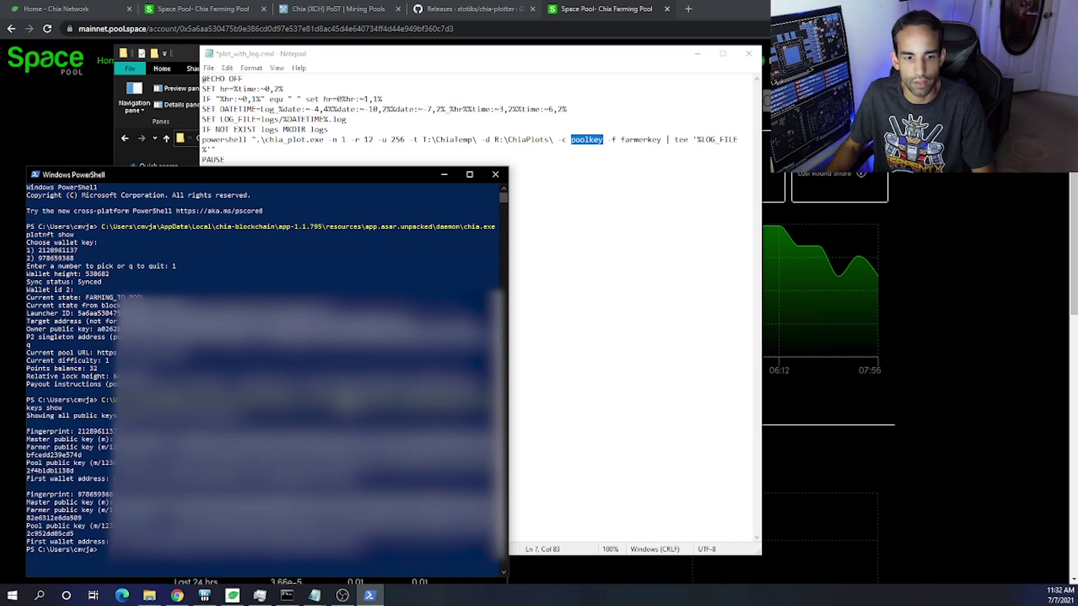
pyautogui.moveTo(27, 448); pyautogui.dragTo(88, 447)
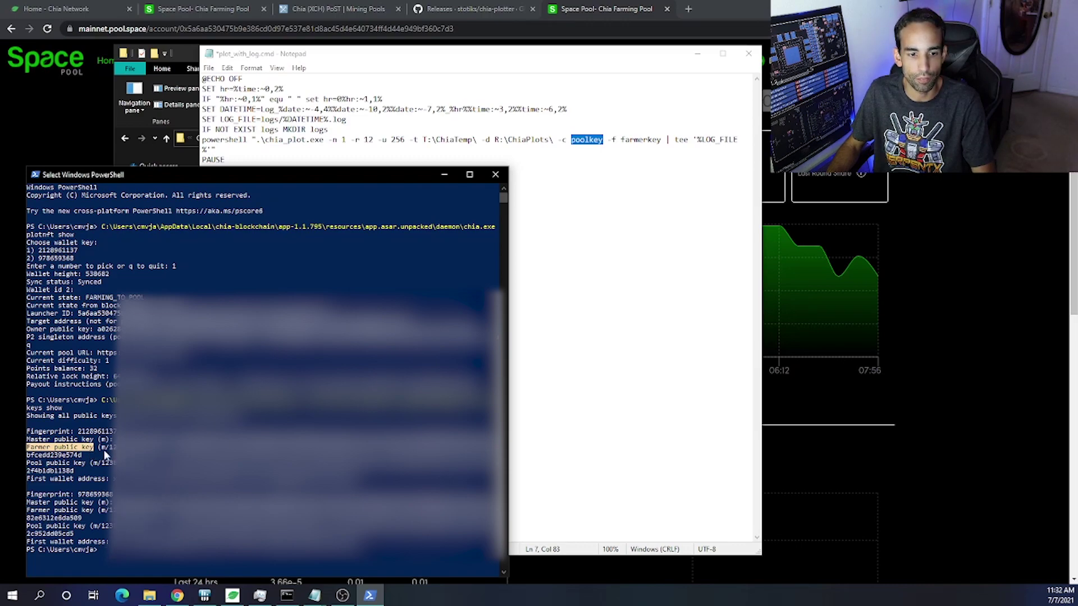
pyautogui.click(625, 143)
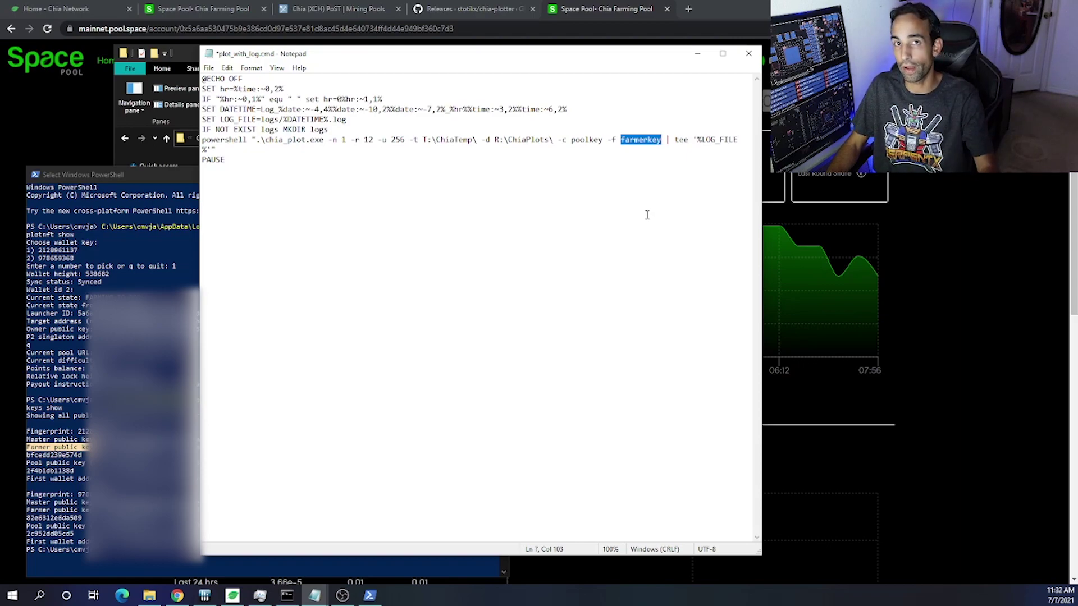
# Step: Minimize Chia, close PowerShell, and minimize Notepad and File Explorer to reveal Space Pool
pyautogui.click(232, 598)
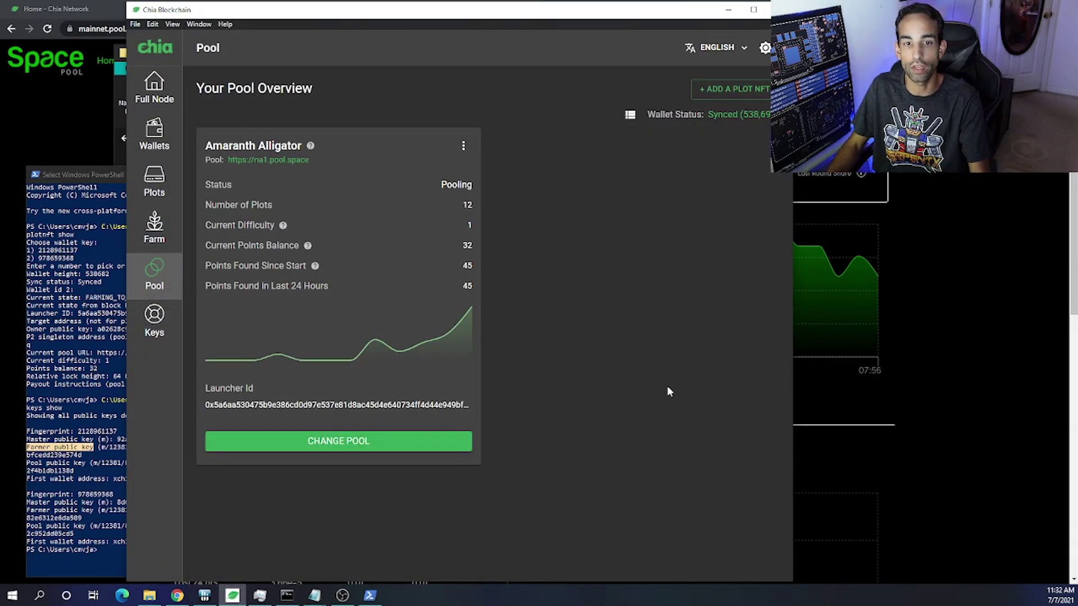
pyautogui.click(730, 8)
pyautogui.click(175, 184)
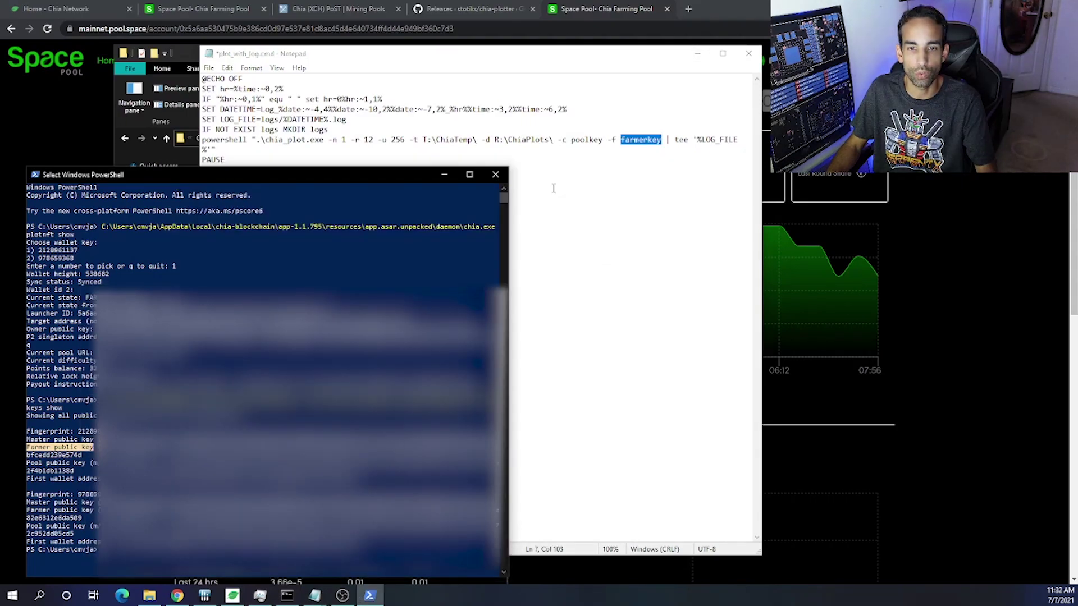
pyautogui.click(494, 176)
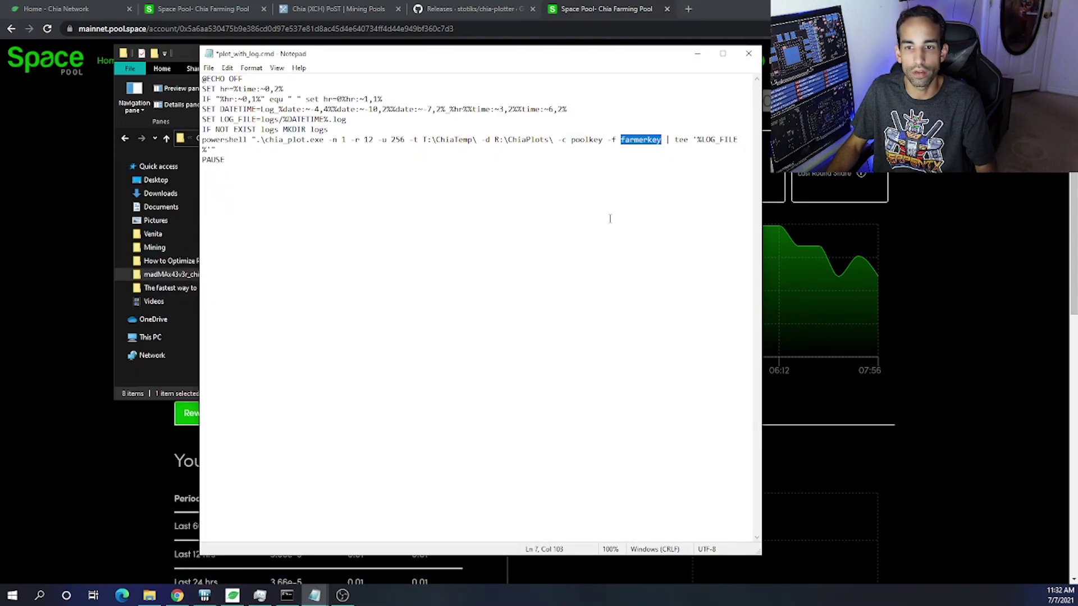
pyautogui.click(697, 53)
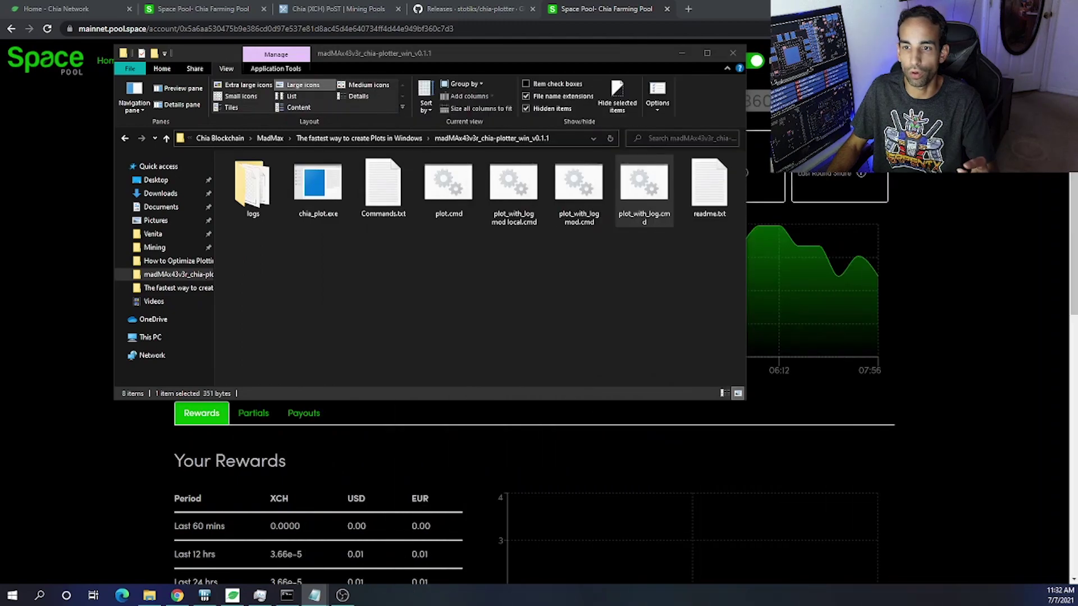
pyautogui.click(676, 54)
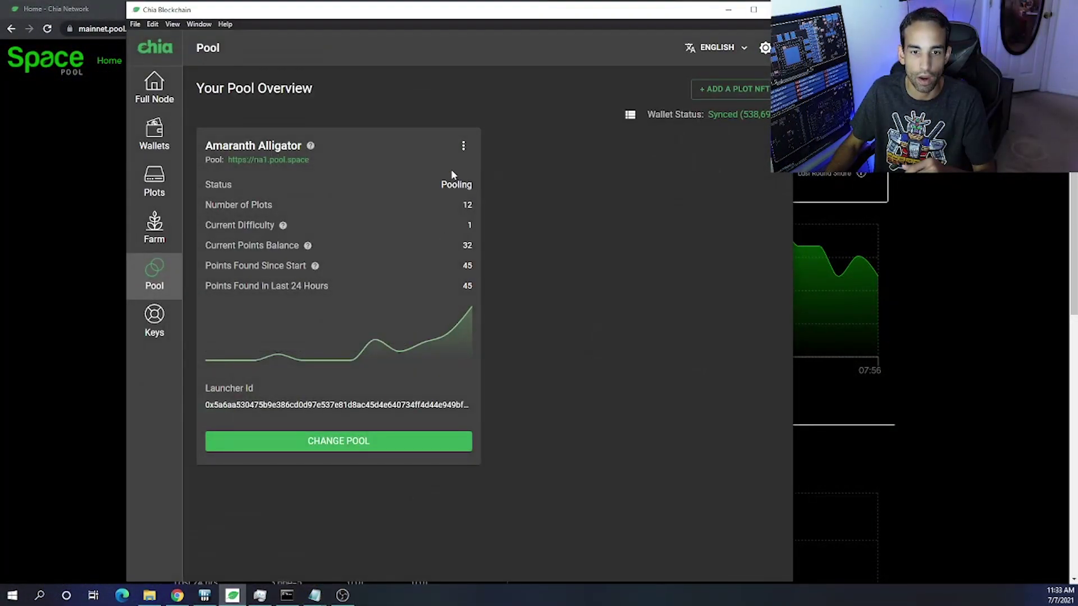
pyautogui.click(152, 188)
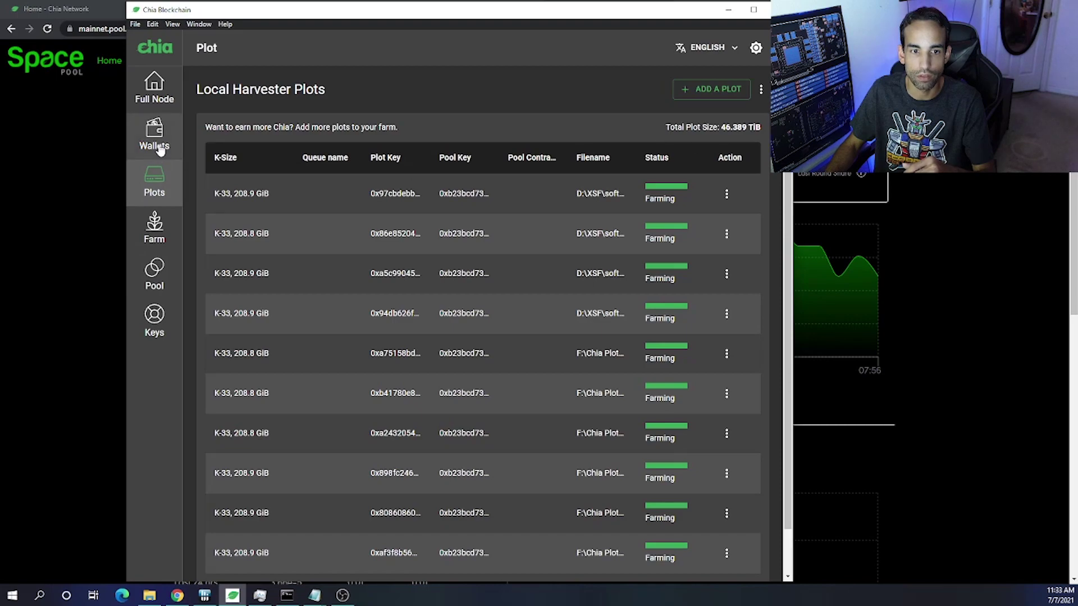
pyautogui.click(154, 229)
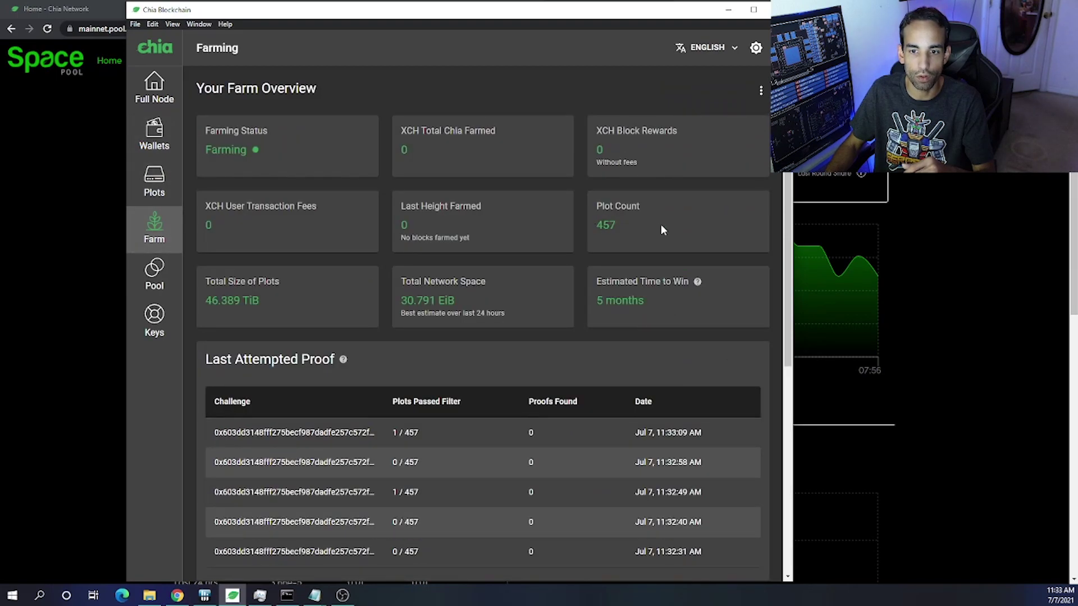
pyautogui.click(156, 276)
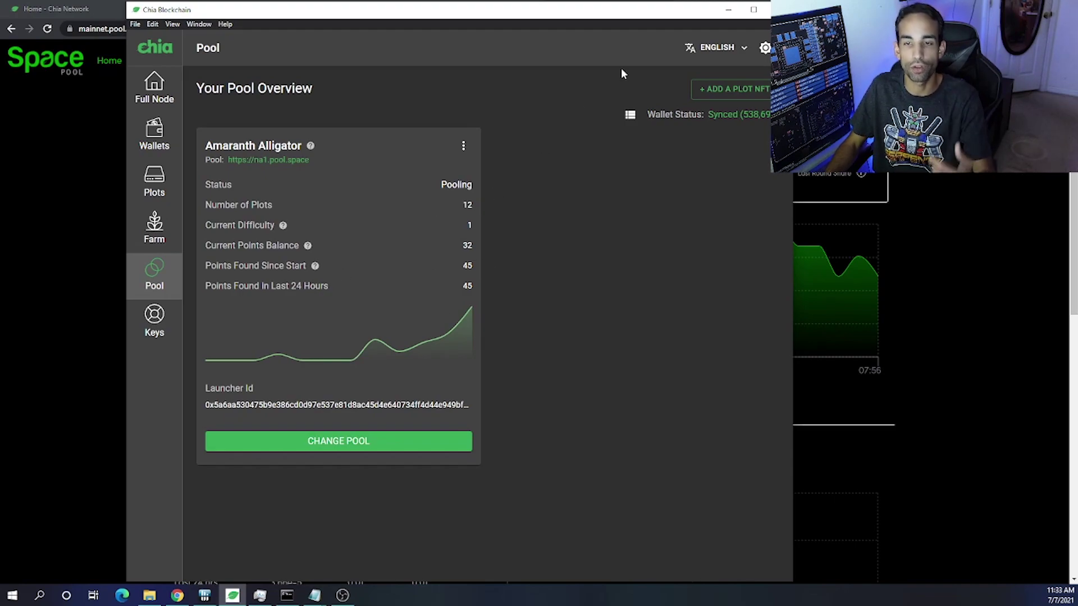
pyautogui.click(729, 11)
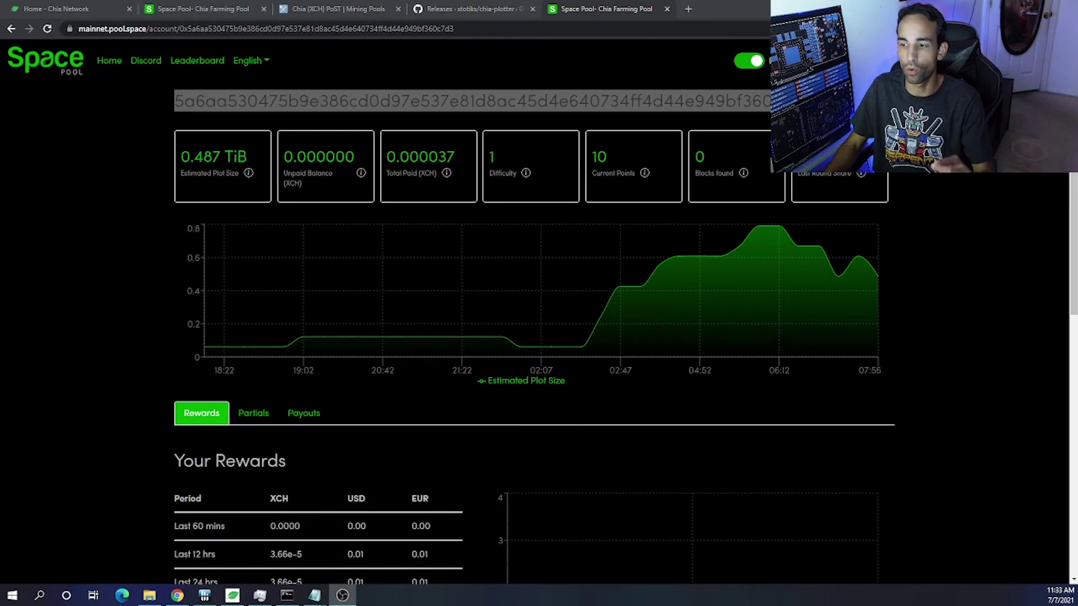